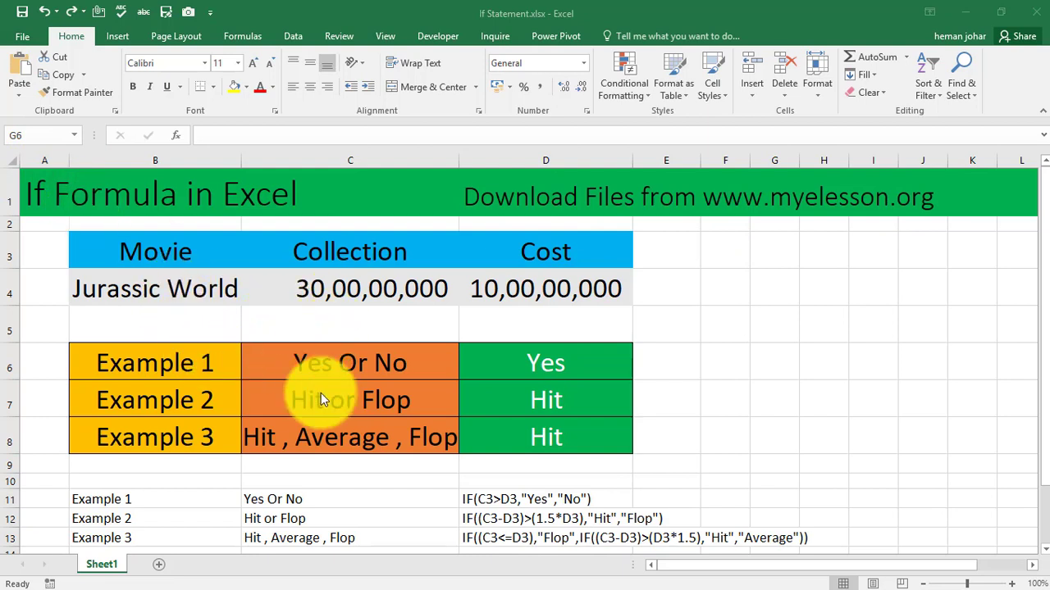
- Inspect the Example 1 formula, briefly test a Collection of 10,00,000 in C4, then undo it
{"action": "left_click", "coordinate": [546, 368]}
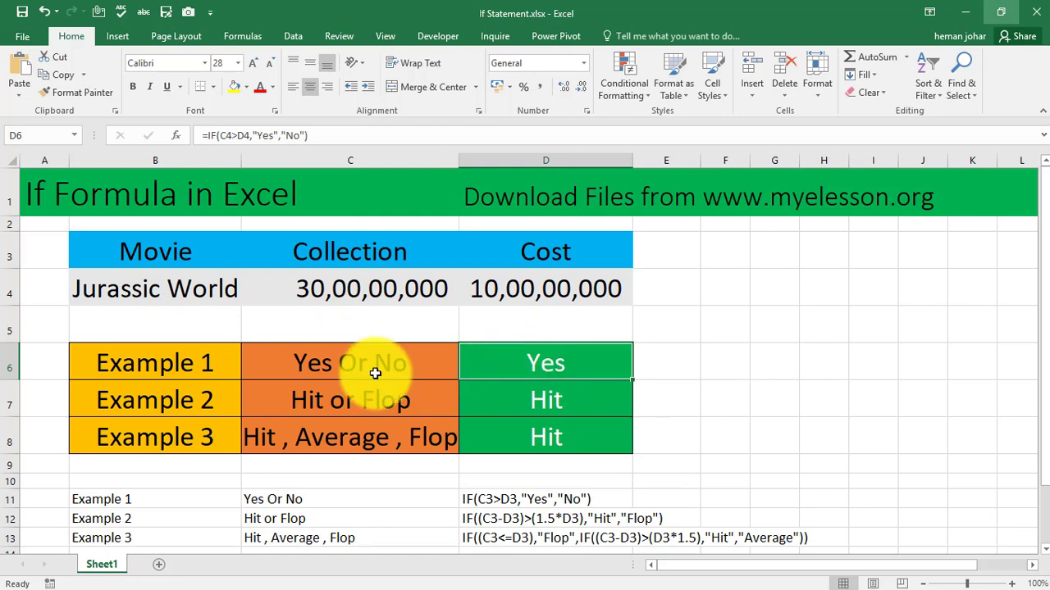
{"action": "double_click", "coordinate": [534, 361]}
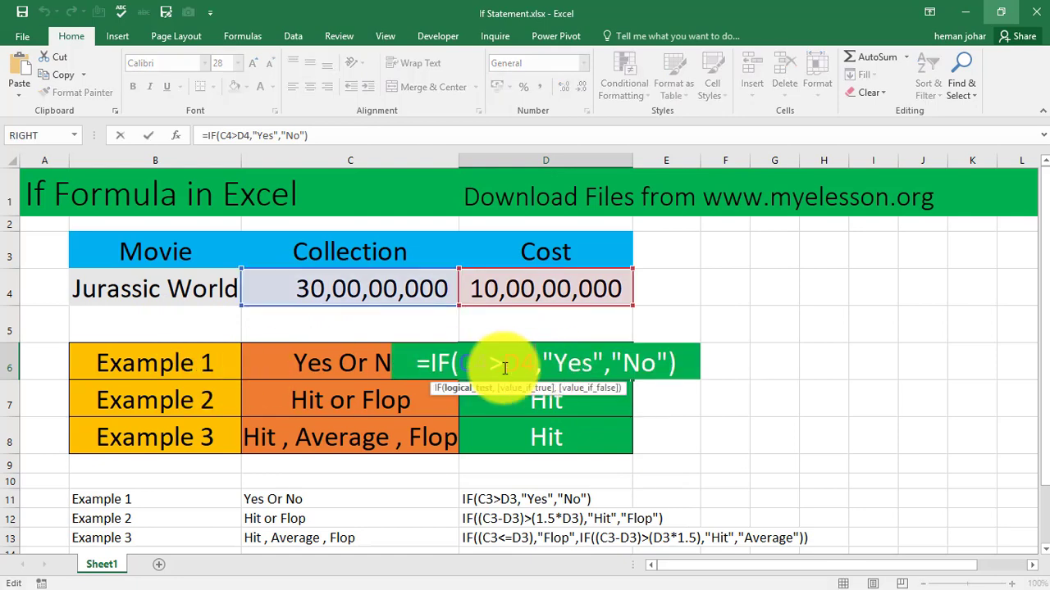
{"action": "key", "text": "Escape"}
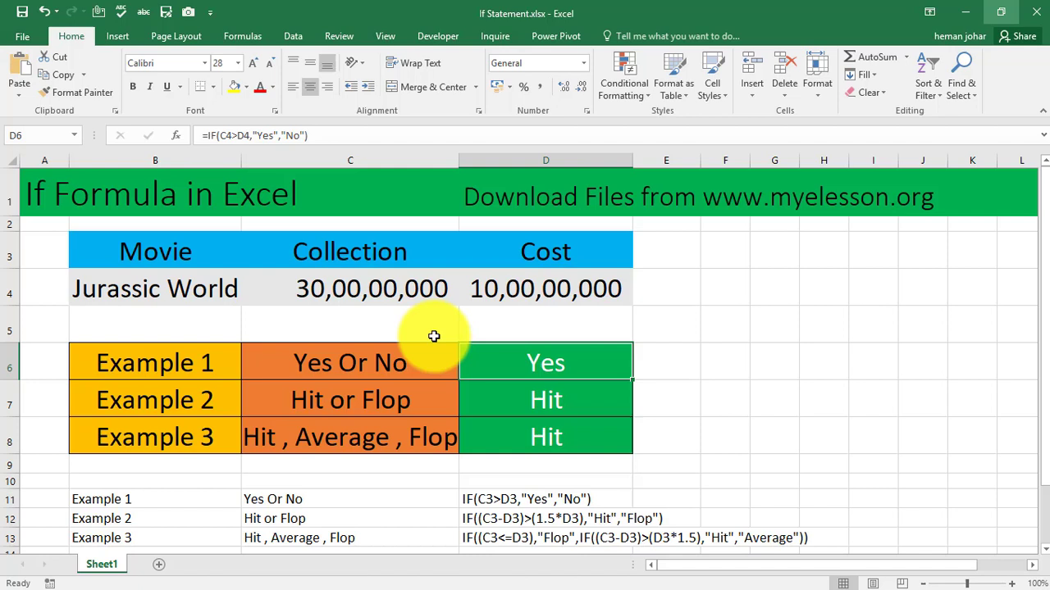
{"action": "left_click", "coordinate": [352, 288]}
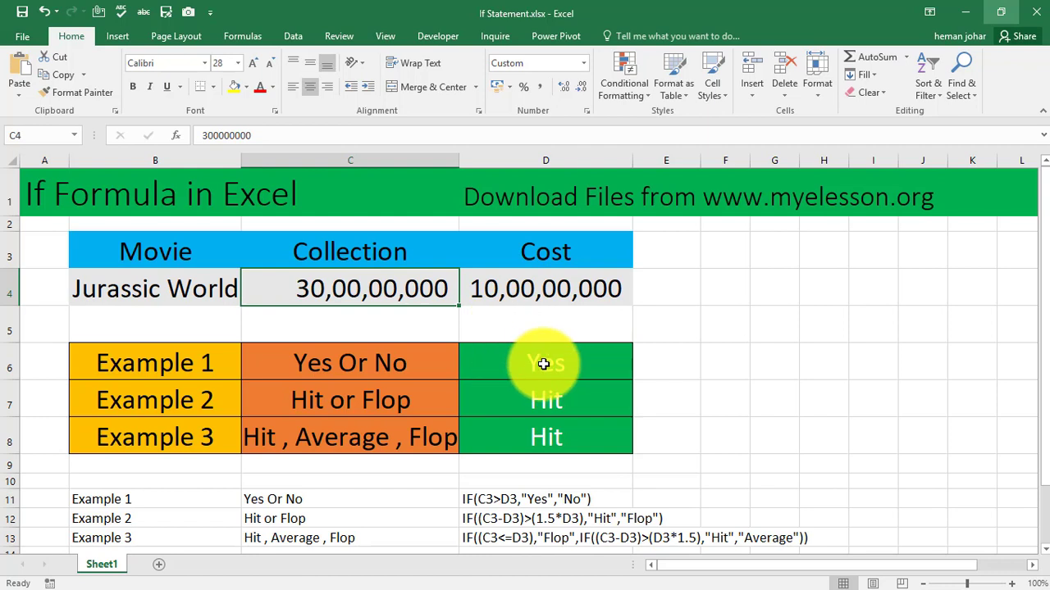
{"action": "double_click", "coordinate": [328, 289]}
{"action": "key", "text": "BackSpace"}
{"action": "key", "text": "BackSpace"}
{"action": "key", "text": "BackSpace"}
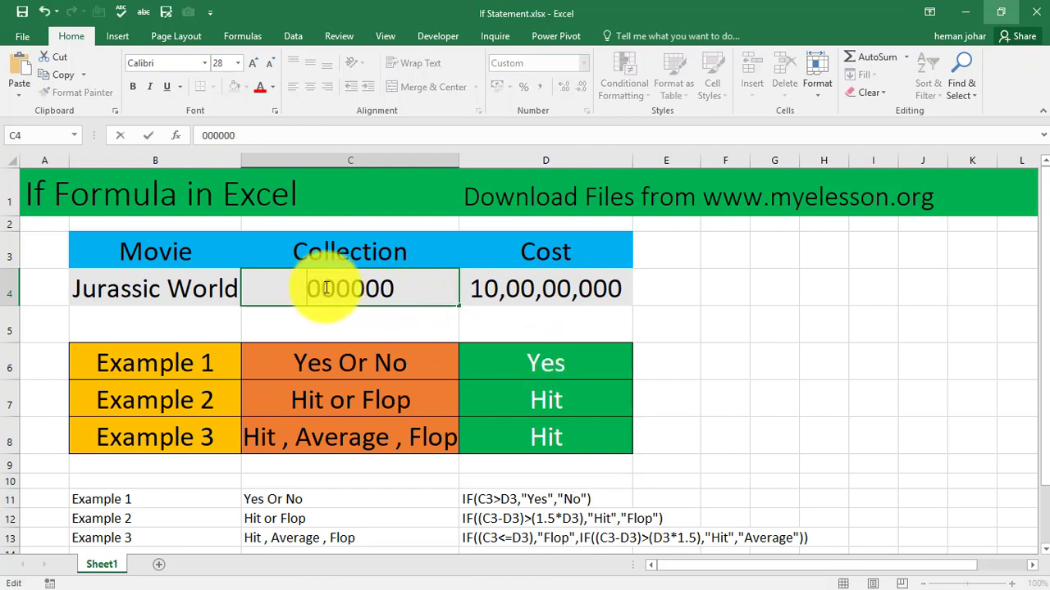
{"action": "type", "text": "1"}
{"action": "key", "text": "Return"}
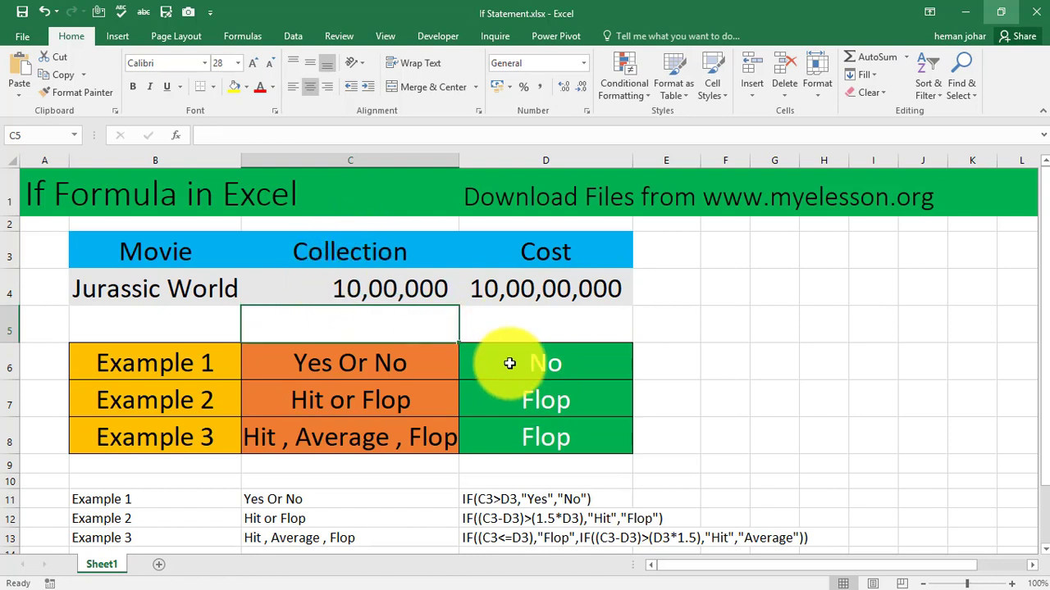
{"action": "left_click", "coordinate": [541, 364]}
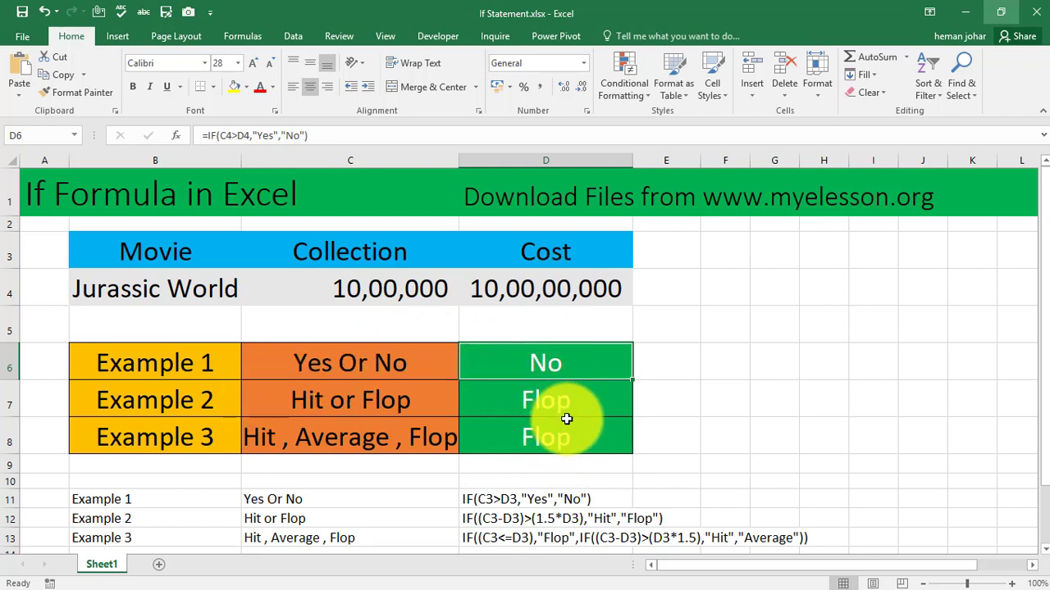
{"action": "key", "text": "ctrl+z"}
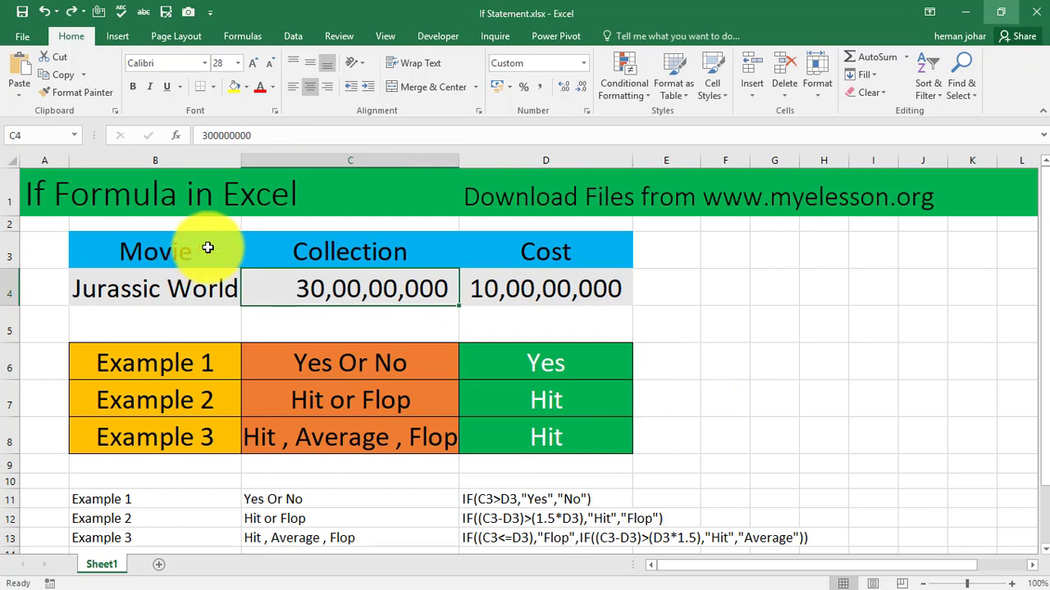
- Clear D6 and start a new IF formula with the condition C4>D4
{"action": "left_click", "coordinate": [567, 365]}
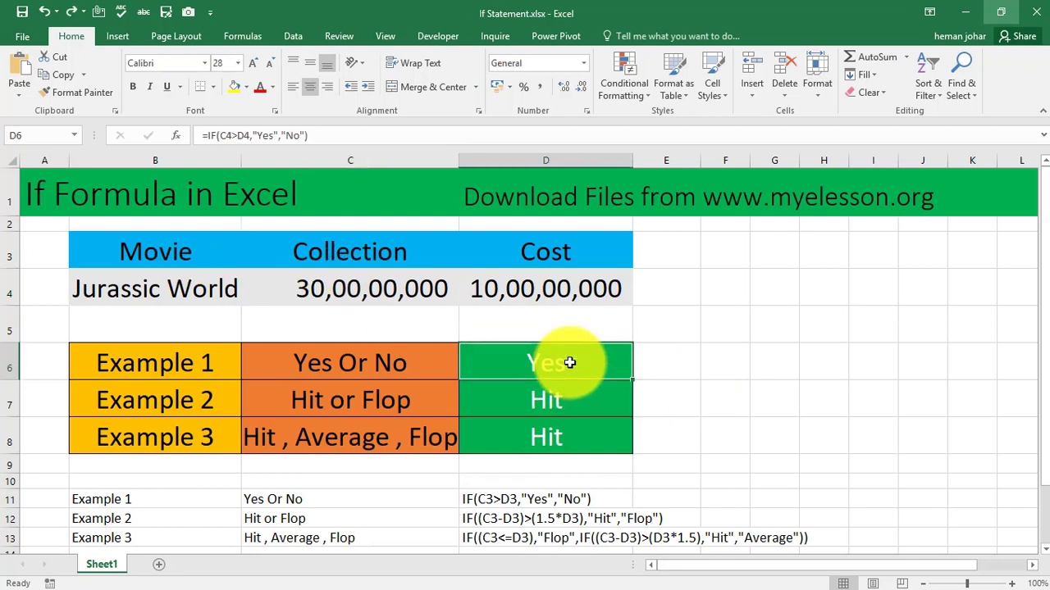
{"action": "key", "text": "Delete"}
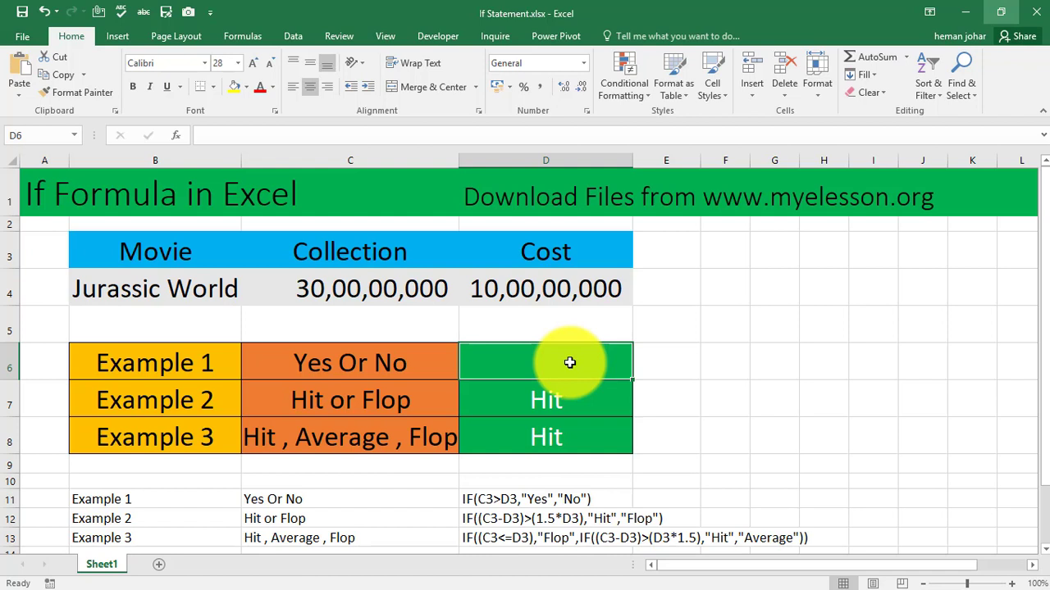
{"action": "type", "text": "="}
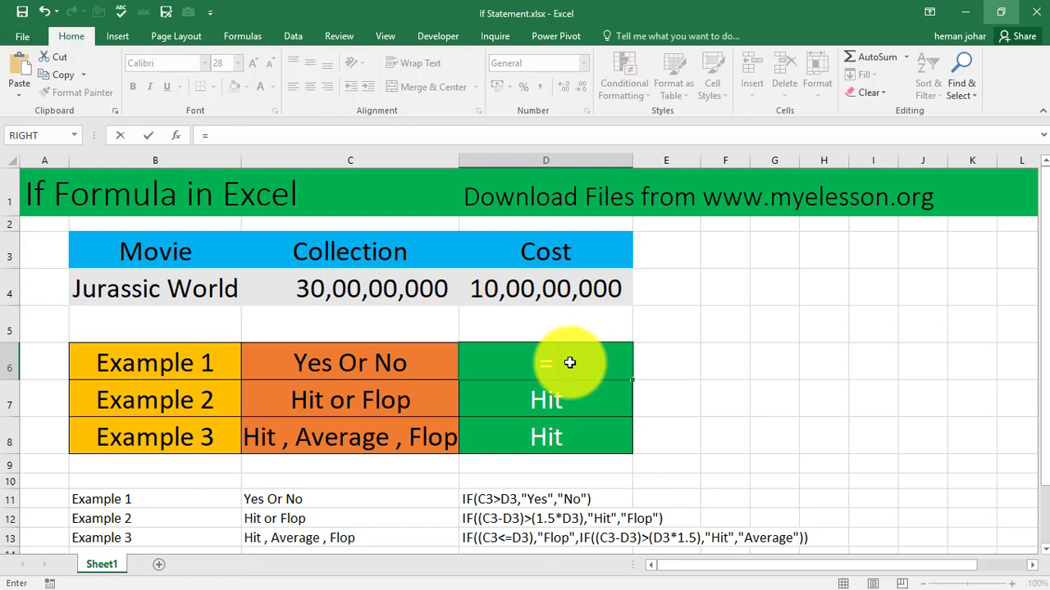
{"action": "type", "text": "i"}
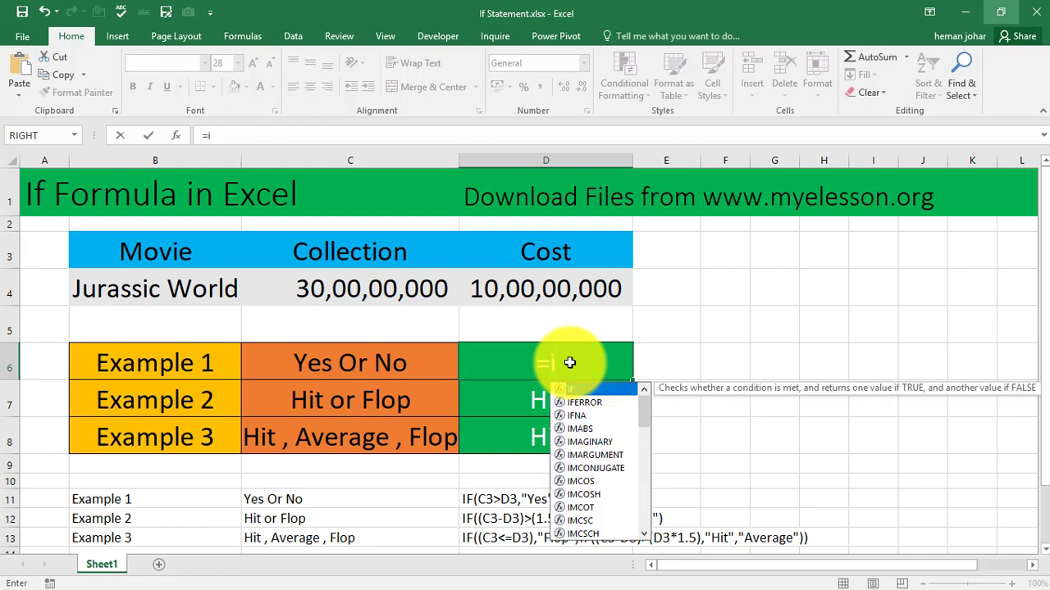
{"action": "type", "text": "f"}
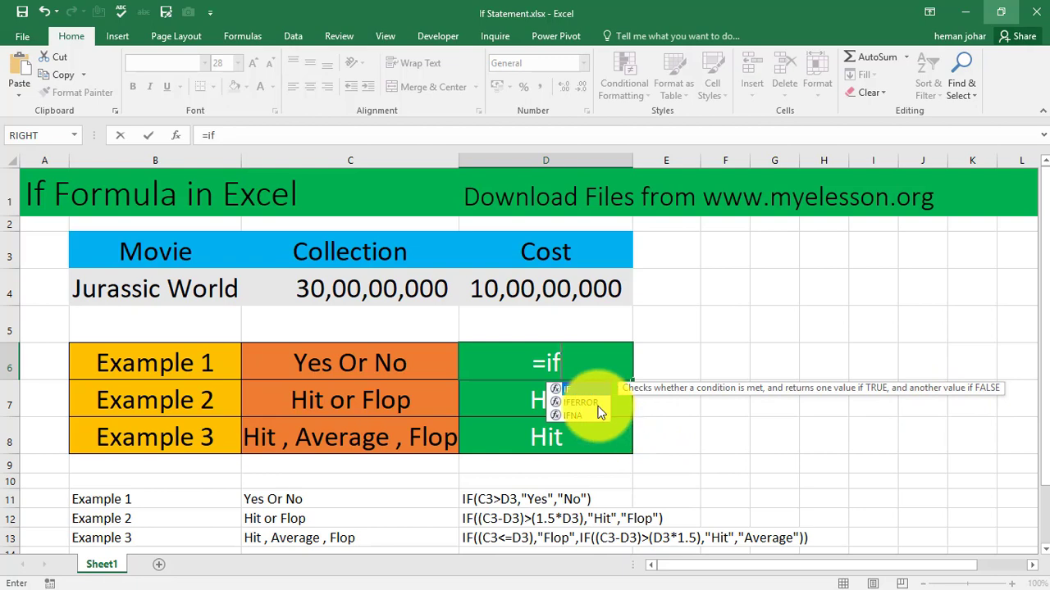
{"action": "type", "text": "("}
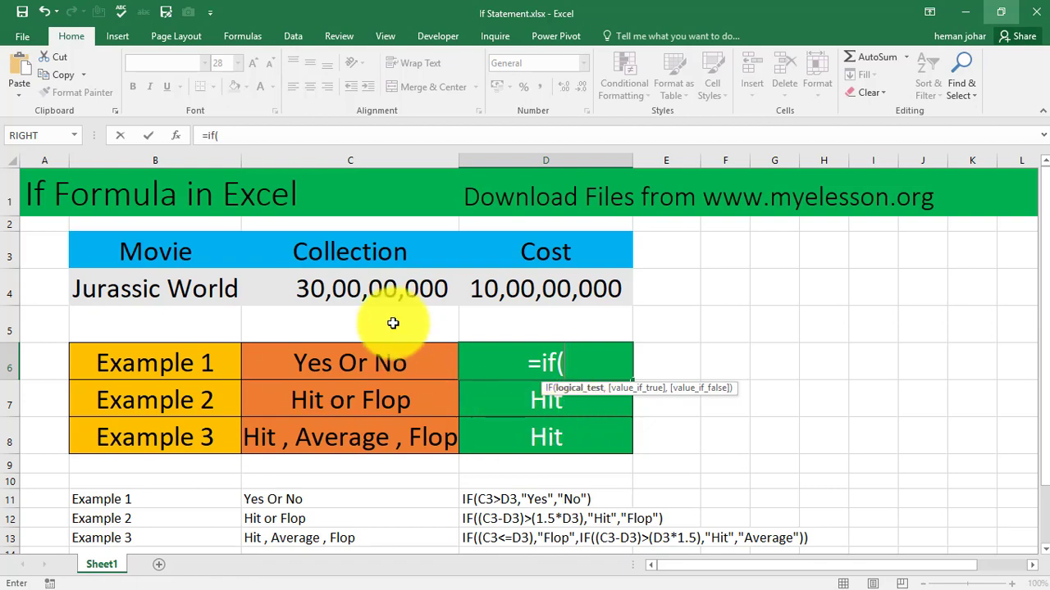
{"action": "left_click", "coordinate": [369, 286]}
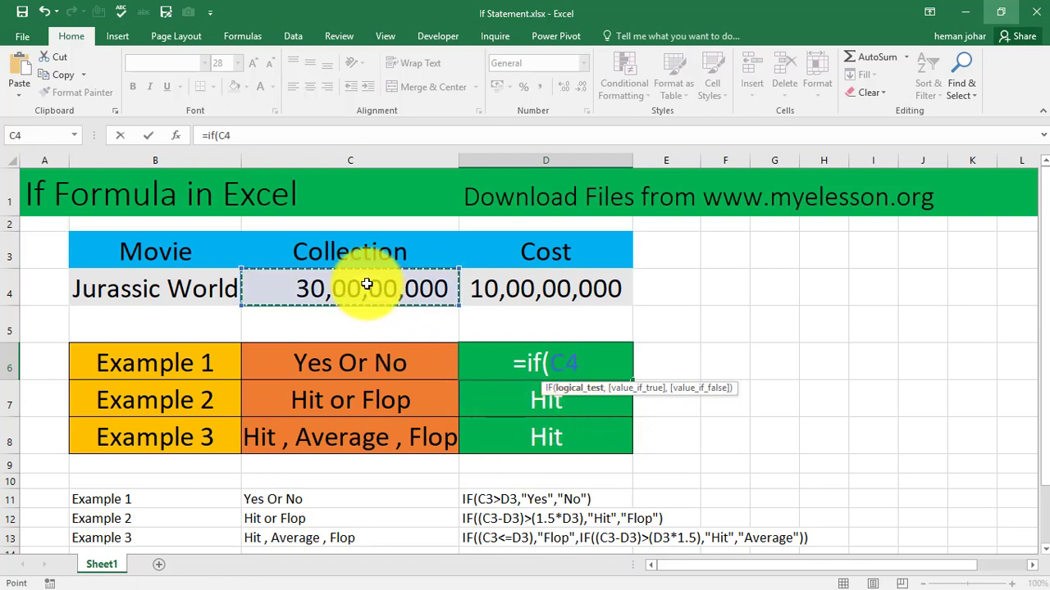
{"action": "type", "text": ">"}
{"action": "left_click", "coordinate": [577, 289]}
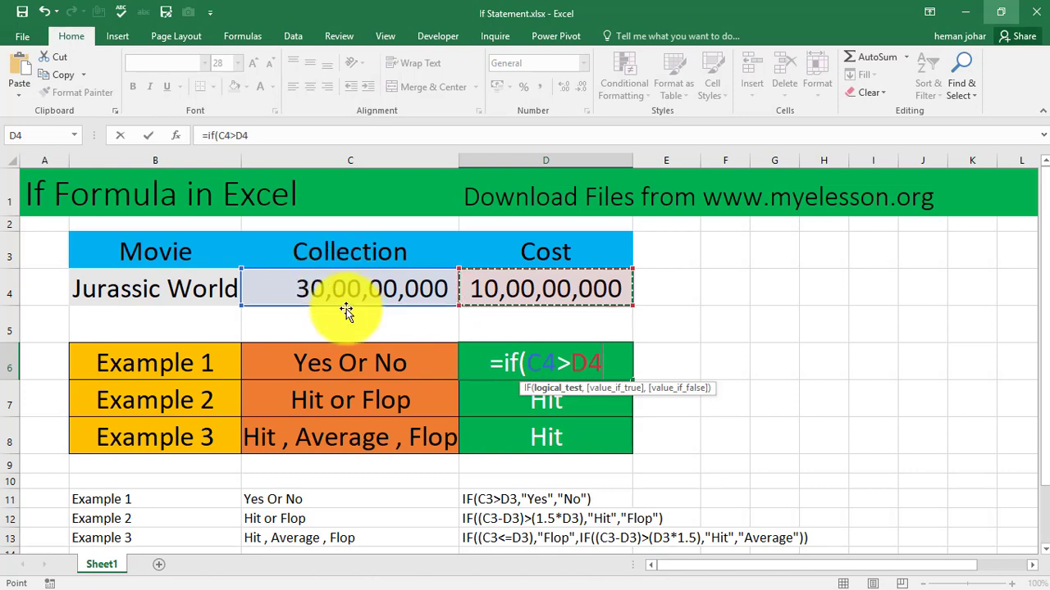
{"action": "left_click_drag", "start_coordinate": [524, 363], "coordinate": [563, 365]}
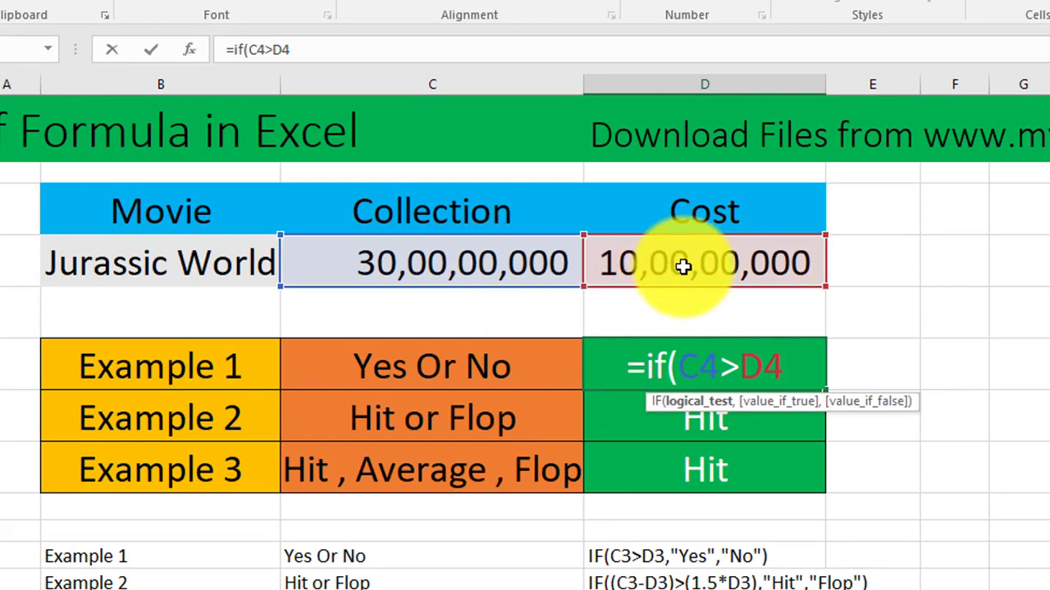
- Complete D6 as =IF(C4>D4,"Yes","No") and commit it
{"action": "type", "text": ","}
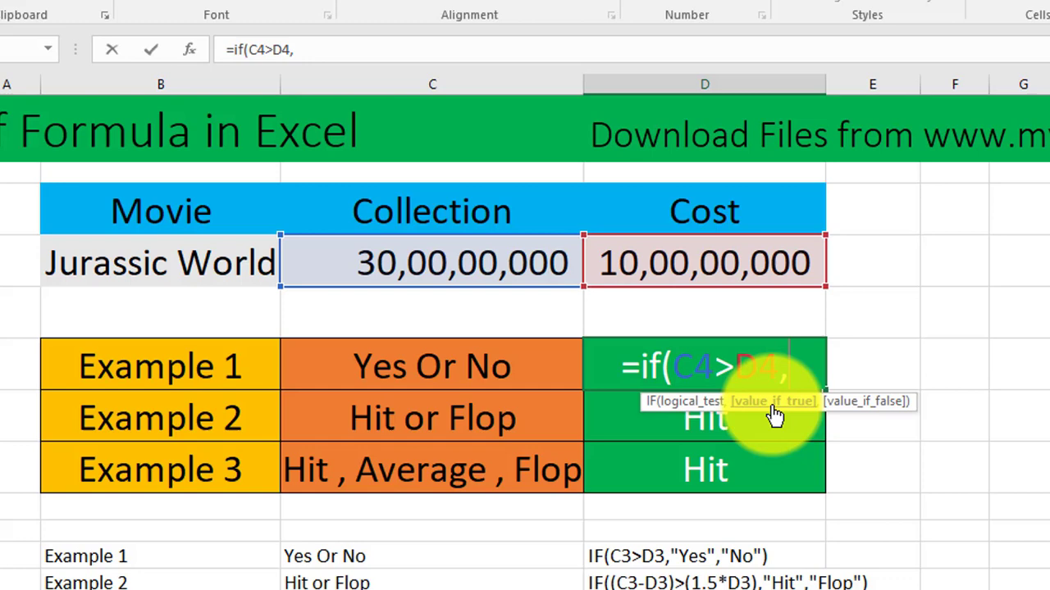
{"action": "type", "text": "\"Yes"}
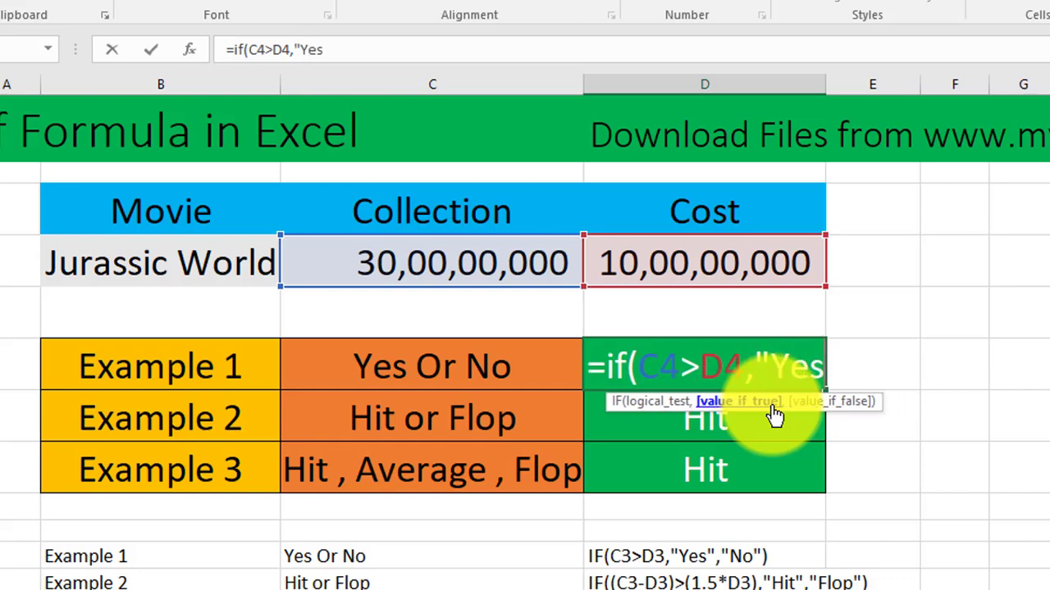
{"action": "type", "text": "\""}
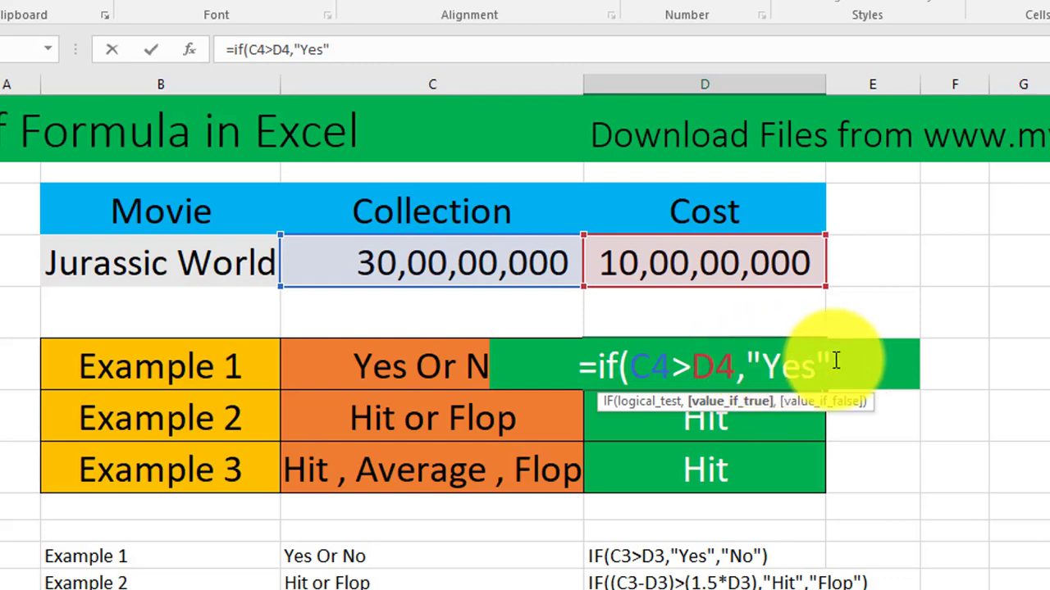
{"action": "type", "text": ","}
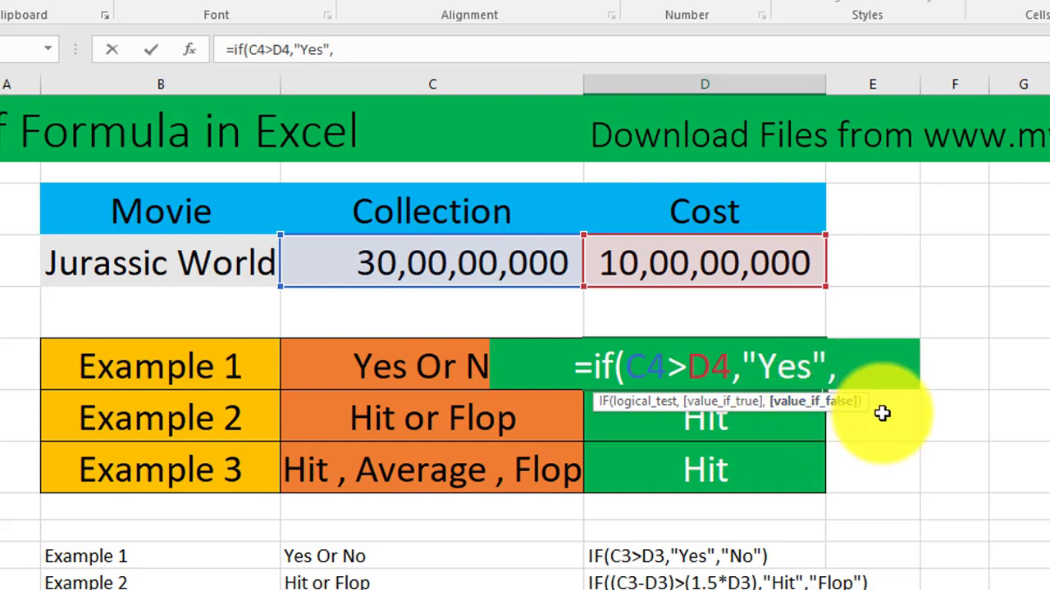
{"action": "type", "text": "\""}
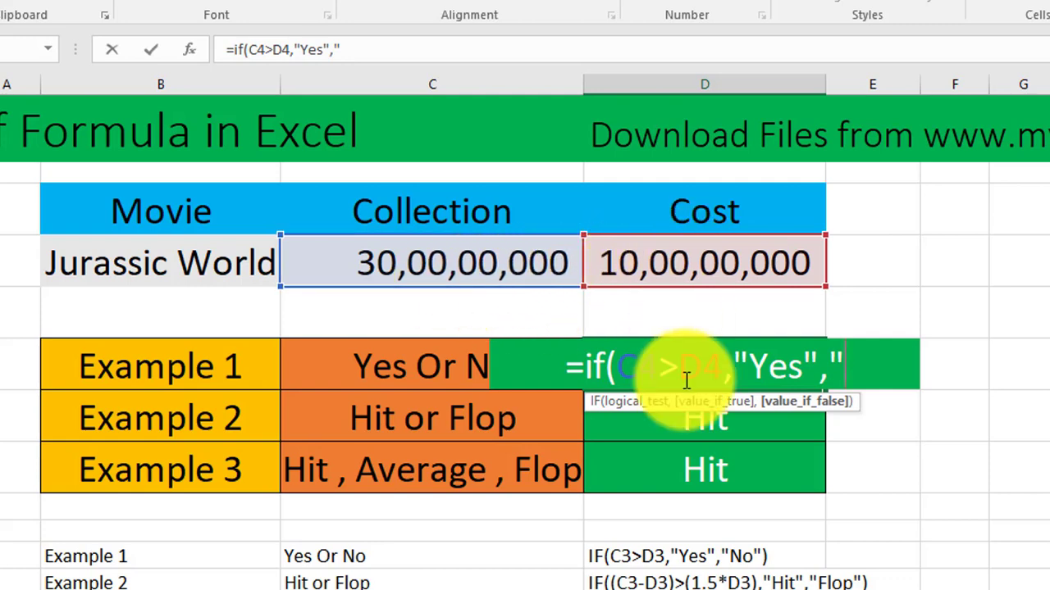
{"action": "type", "text": "No"}
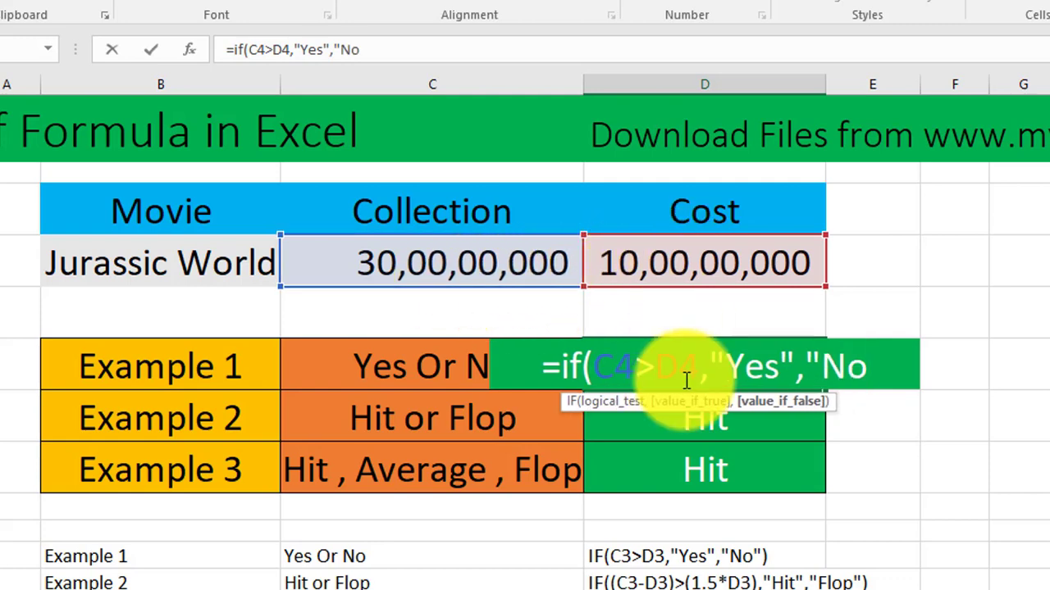
{"action": "type", "text": "/"}
{"action": "key", "text": "BackSpace"}
{"action": "type", "text": "\")"}
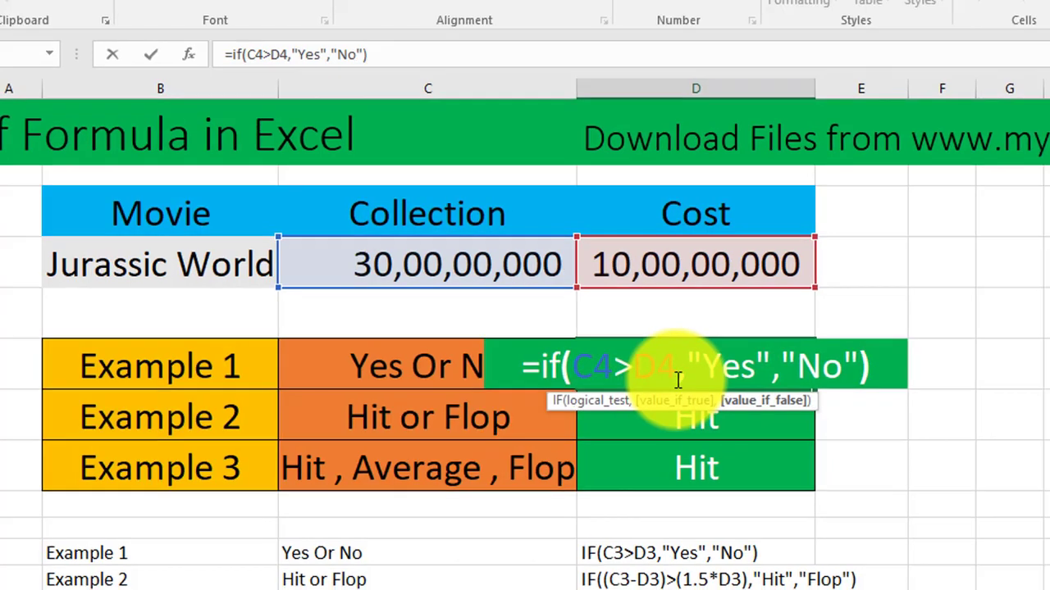
{"action": "key", "text": "Return"}
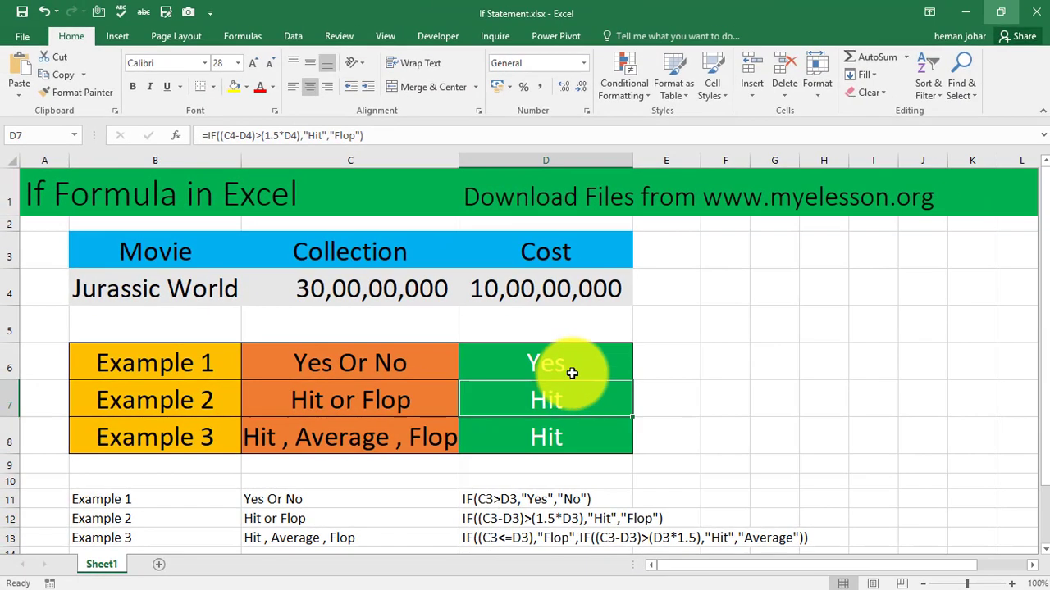
{"action": "left_click", "coordinate": [572, 373]}
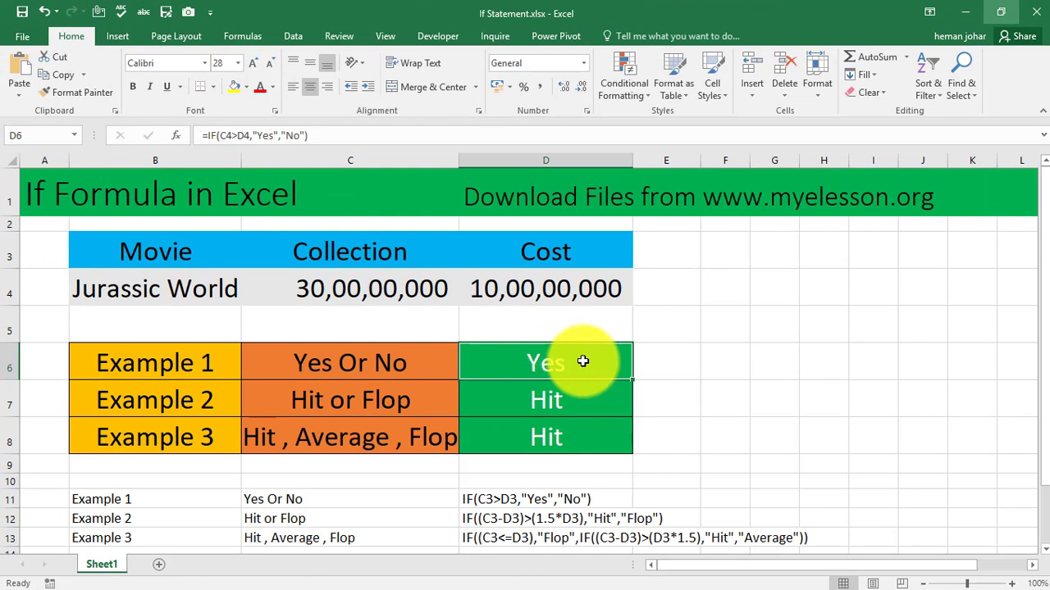
- Raise the D4 cost by two extra zeros and autofit column D
{"action": "double_click", "coordinate": [487, 288]}
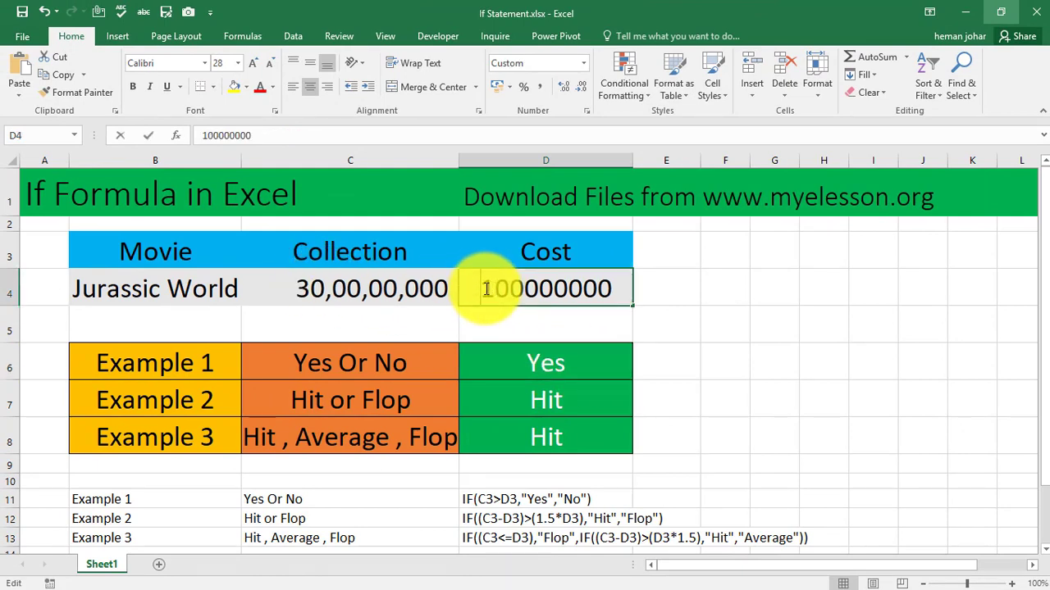
{"action": "left_click", "coordinate": [499, 289]}
{"action": "type", "text": "0"}
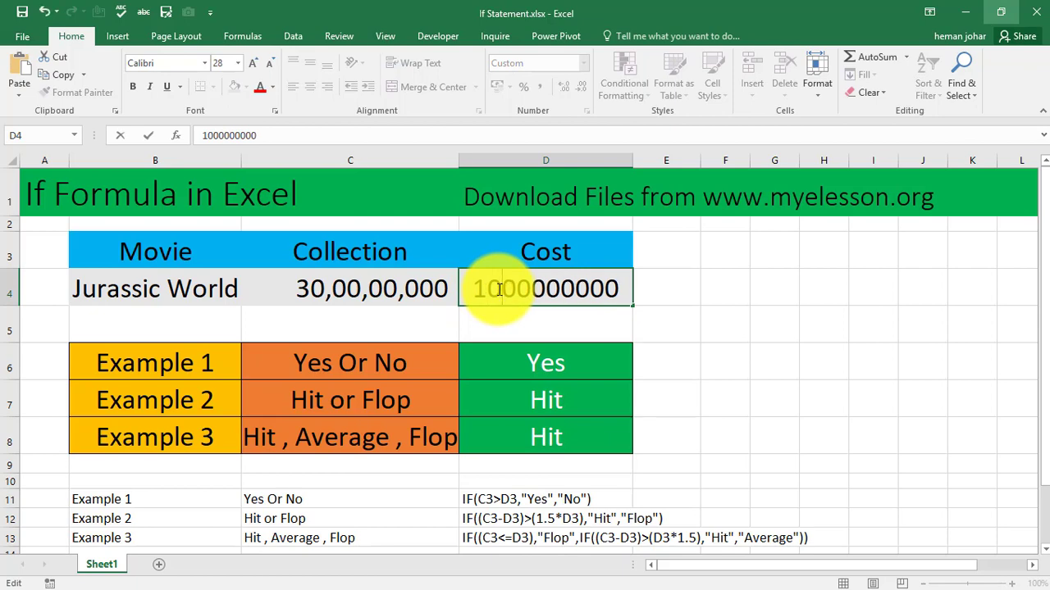
{"action": "type", "text": "0"}
{"action": "key", "text": "Return"}
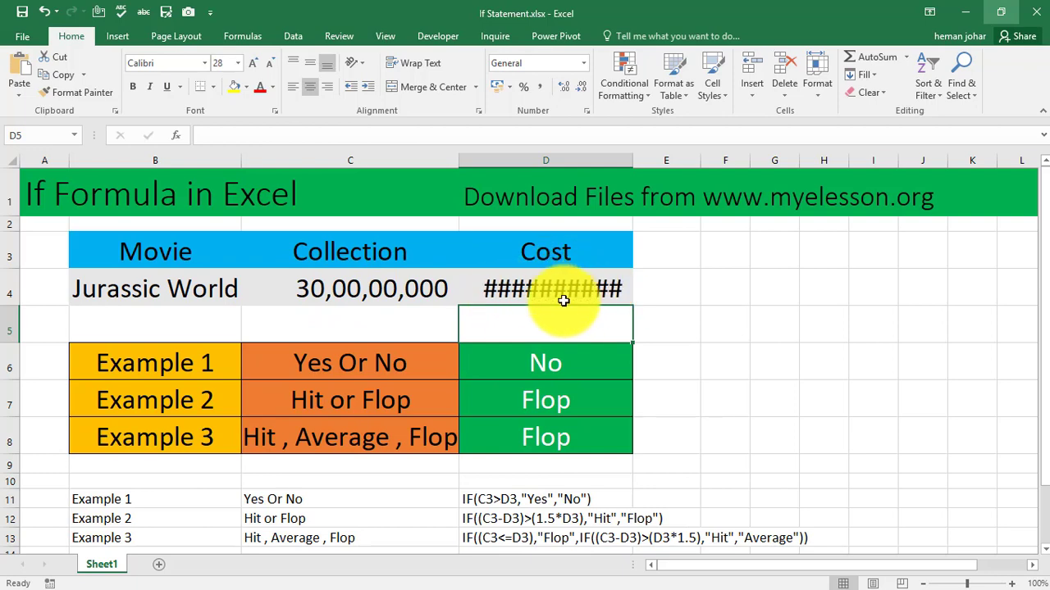
{"action": "double_click", "coordinate": [517, 289]}
{"action": "key", "text": "Return"}
- Restore the D4 cost to 10,00,00,000 and check the Yes/No result in D6
{"action": "left_click", "coordinate": [532, 290]}
{"action": "double_click", "coordinate": [532, 290]}
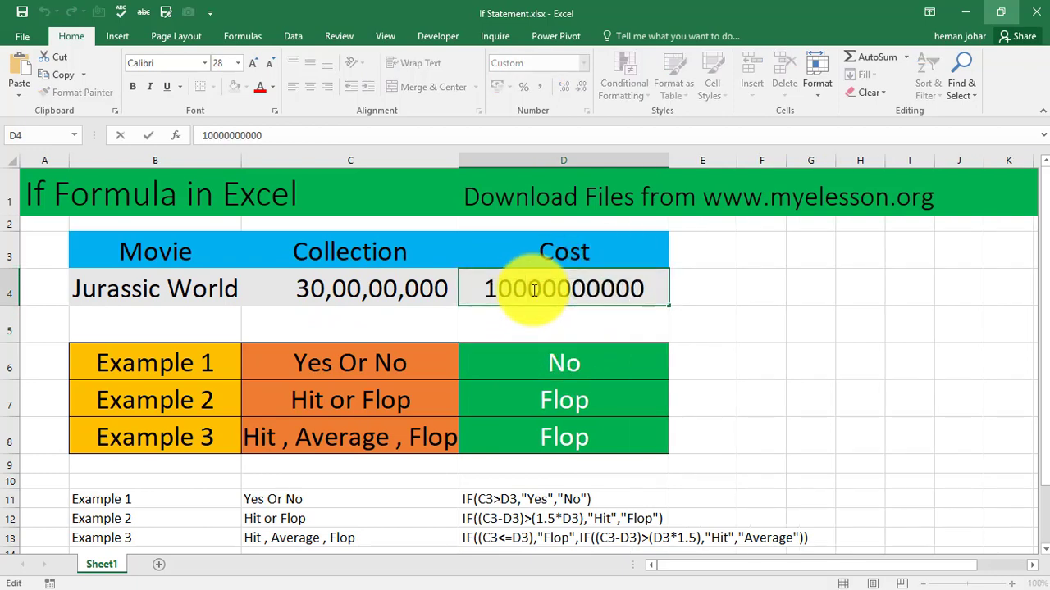
{"action": "key", "text": "BackSpace"}
{"action": "key", "text": "BackSpace"}
{"action": "key", "text": "Return"}
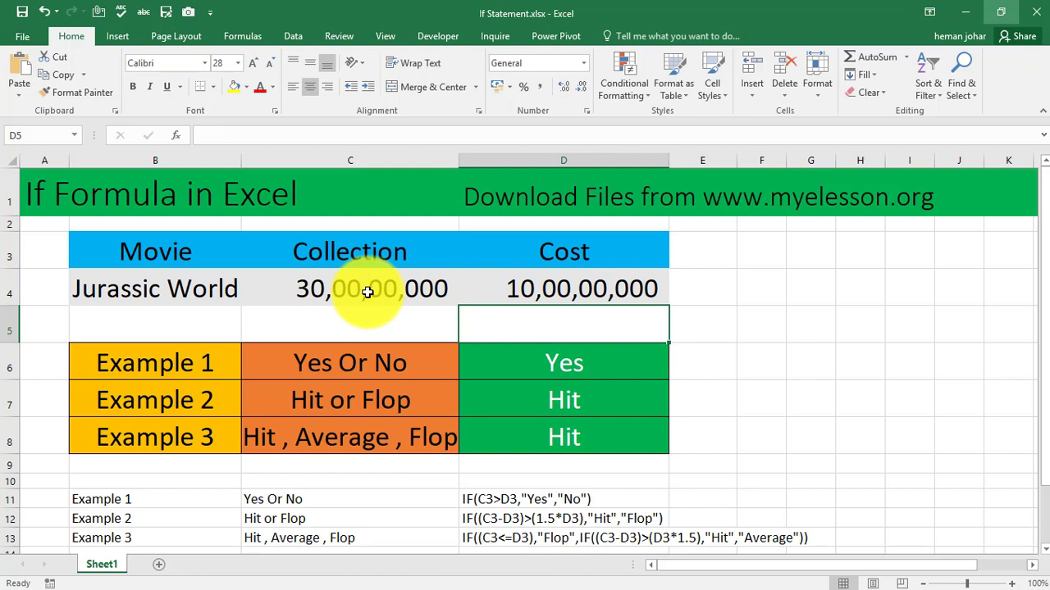
{"action": "left_click", "coordinate": [592, 288]}
{"action": "left_click", "coordinate": [588, 367]}
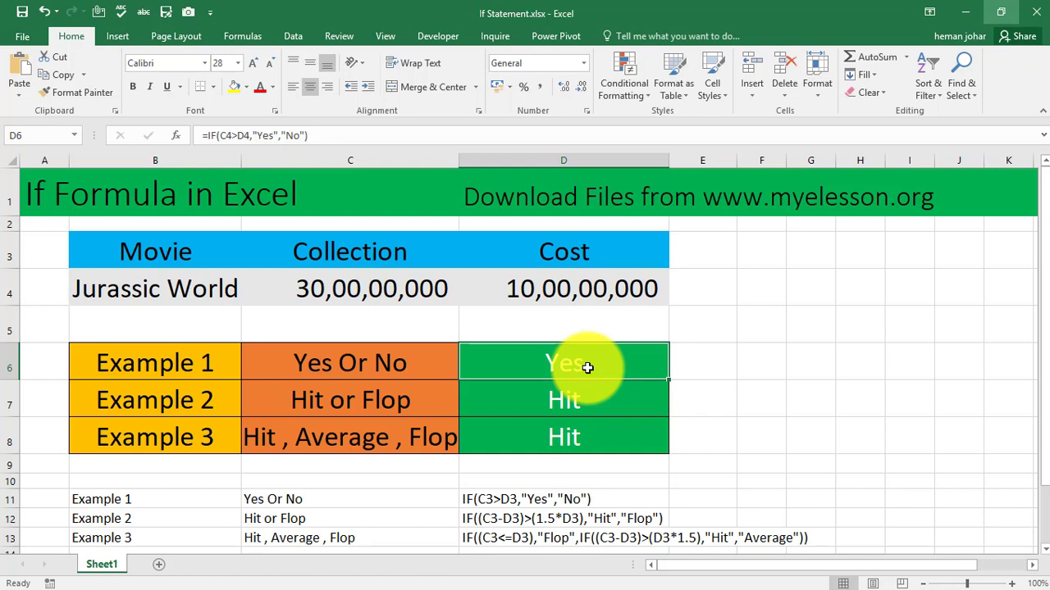
- Review the existing Hit/Flop formula in D7 and its references
{"action": "left_click", "coordinate": [574, 403]}
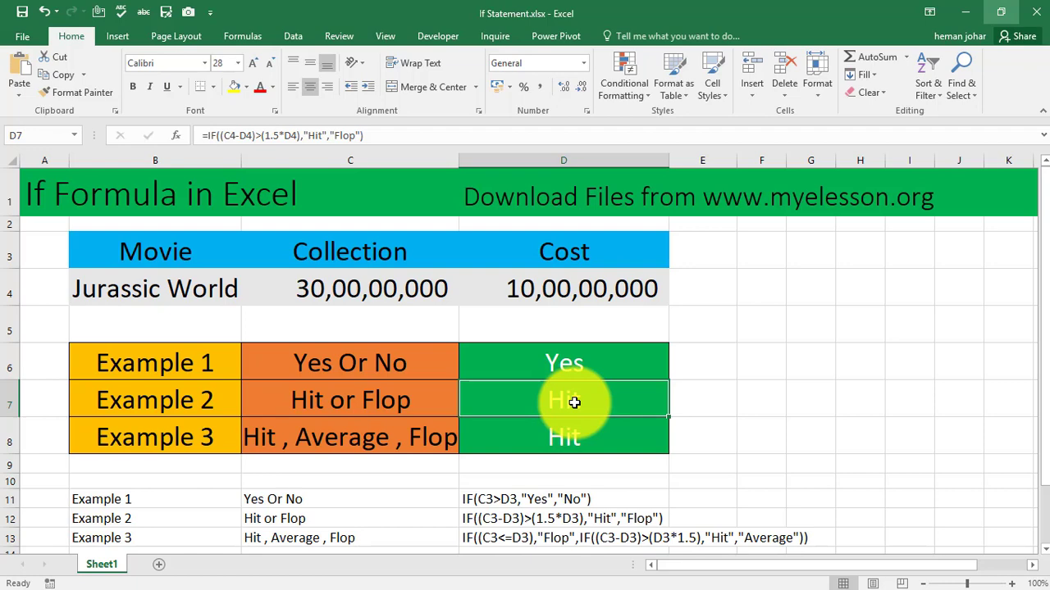
{"action": "double_click", "coordinate": [574, 402]}
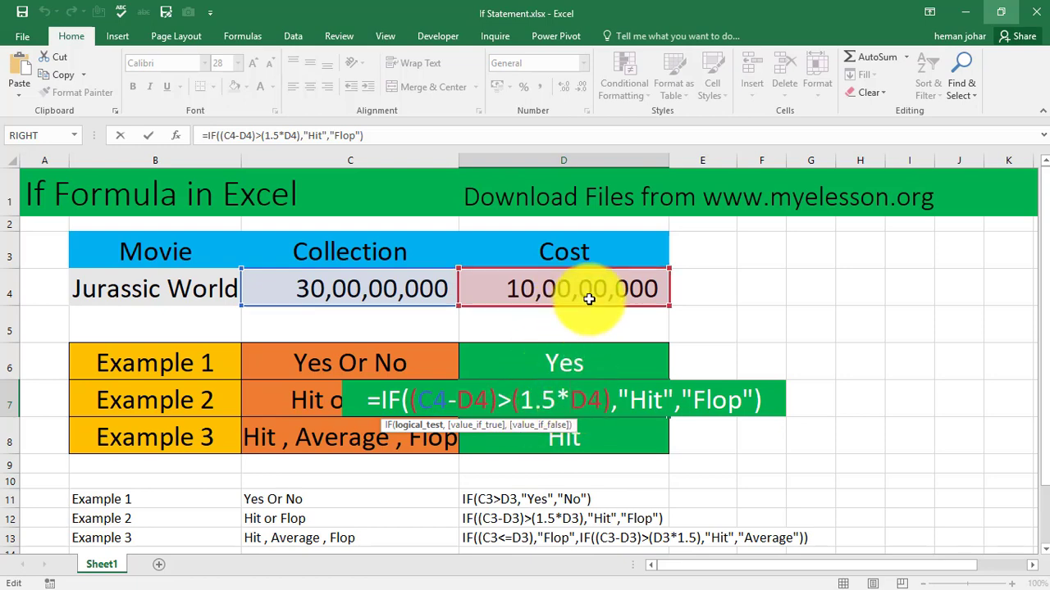
{"action": "key", "text": "ctrl+Return"}
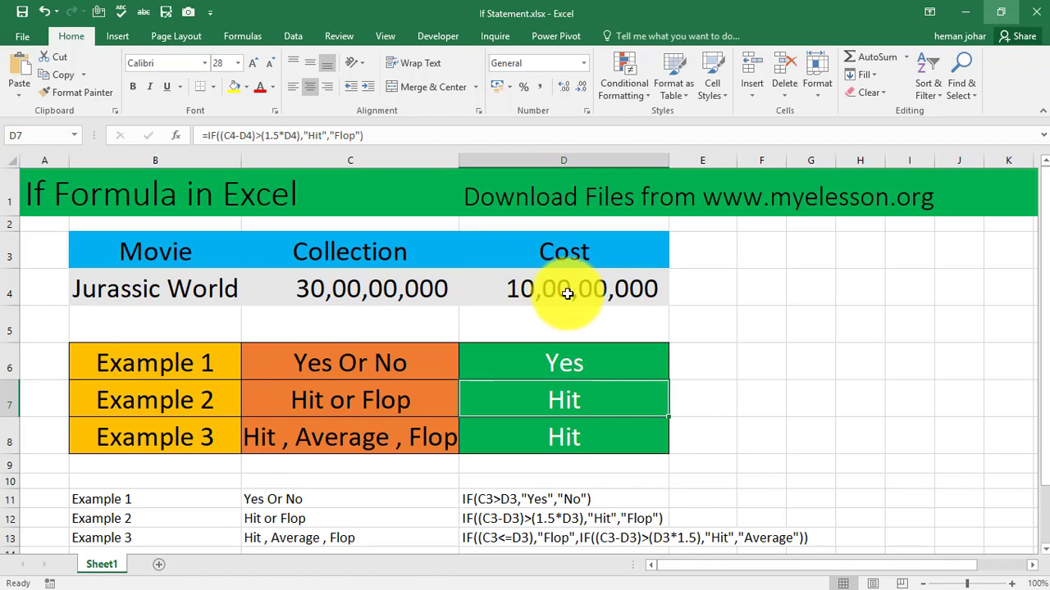
- Rebuild D7 as =IF((C4-D4)>(1.5*D4),"Hit","Flop")
{"action": "key", "text": "Delete"}
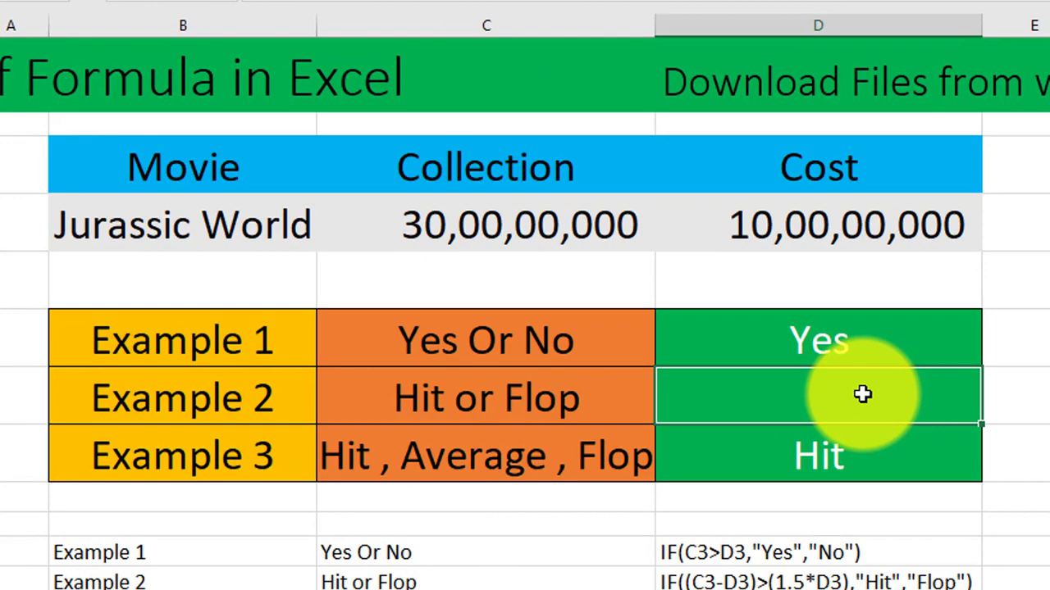
{"action": "type", "text": "=if"}
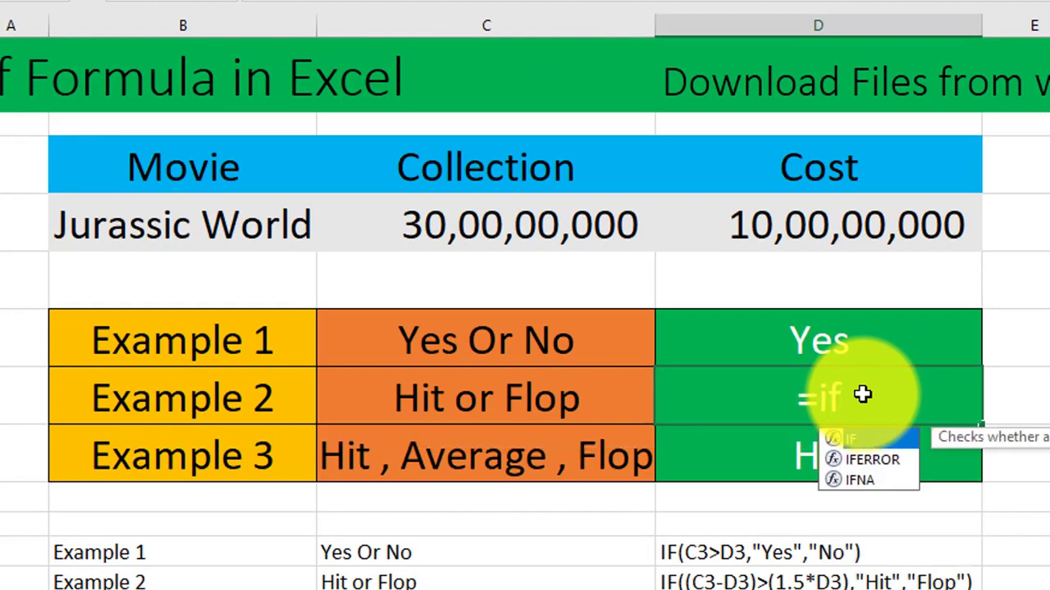
{"action": "type", "text": "("}
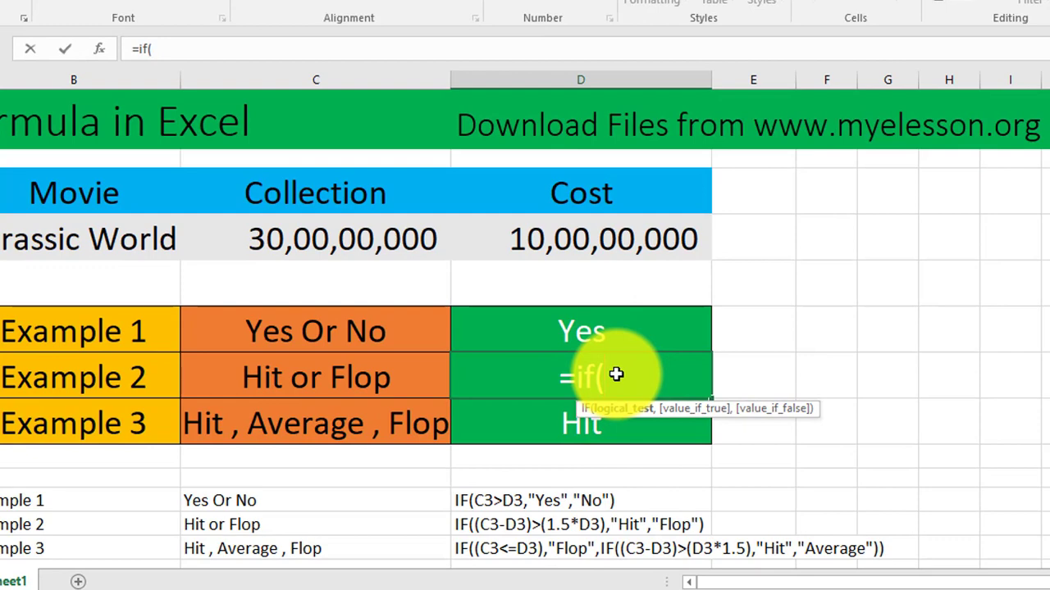
{"action": "type", "text": "("}
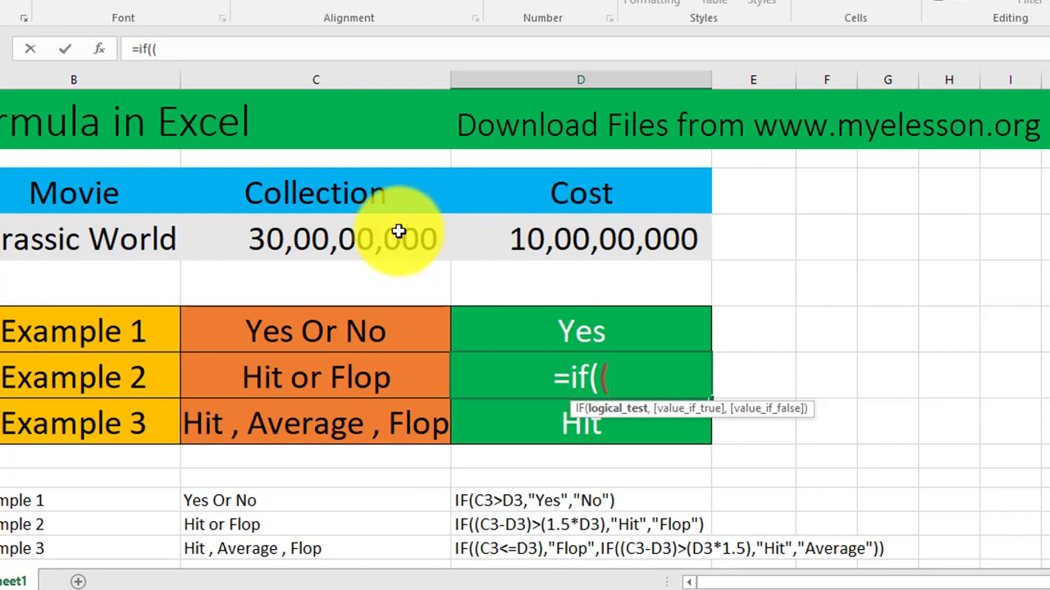
{"action": "left_click", "coordinate": [352, 241]}
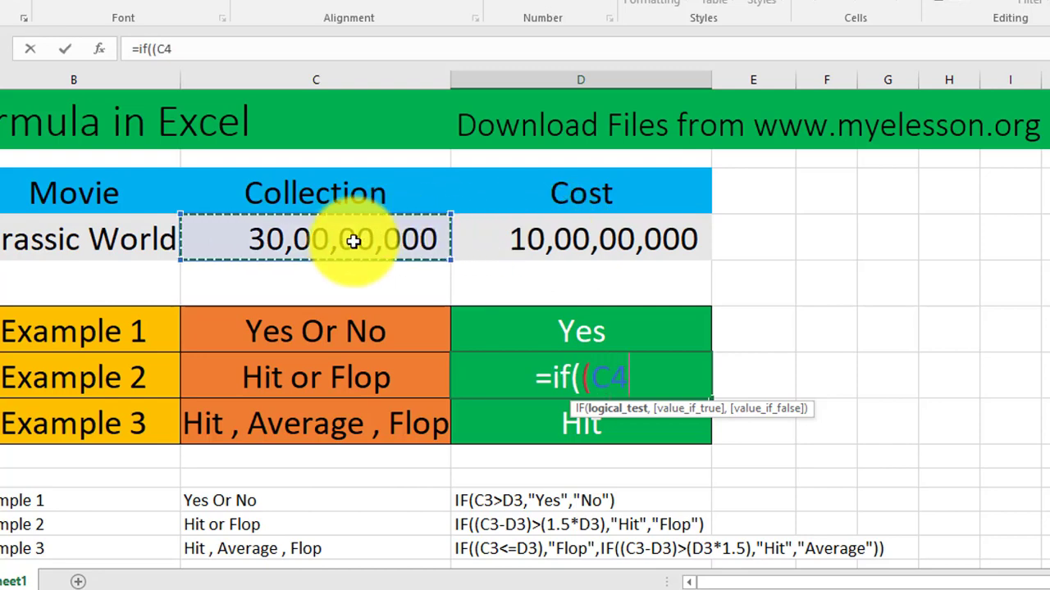
{"action": "type", "text": "-"}
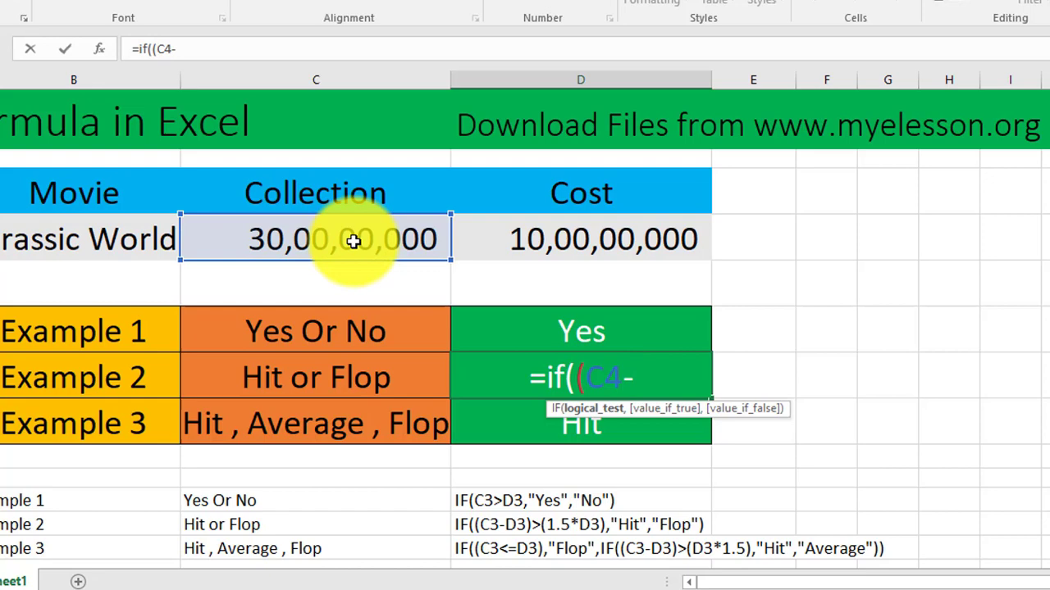
{"action": "left_click", "coordinate": [565, 238]}
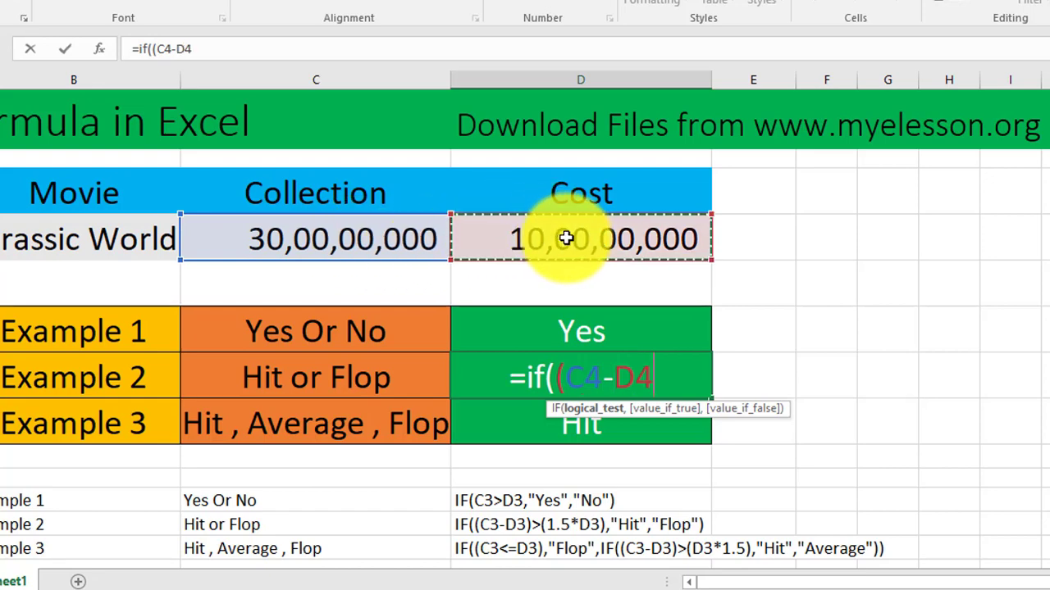
{"action": "type", "text": ")"}
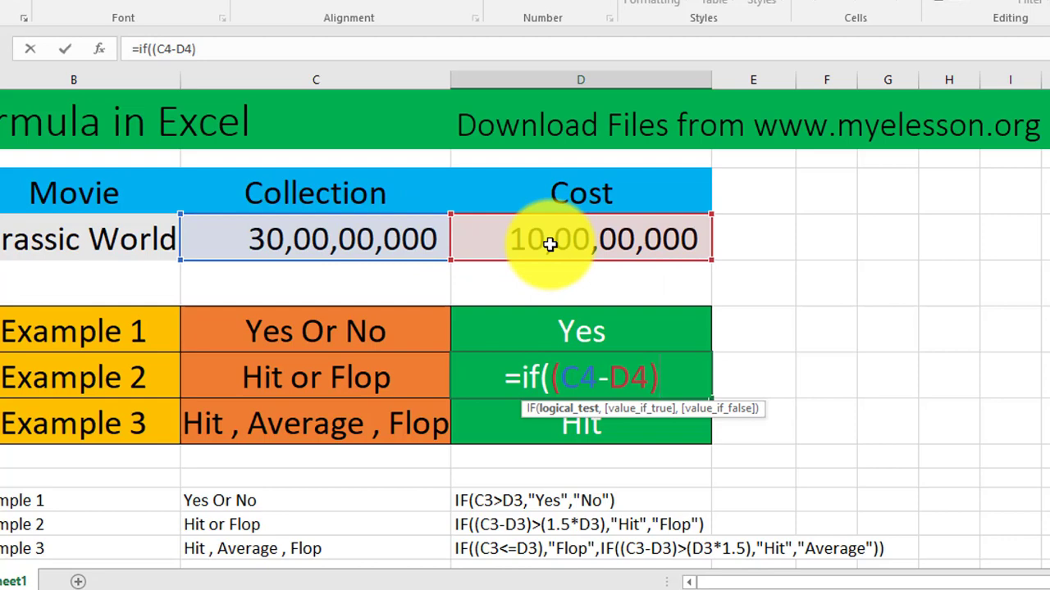
{"action": "type", "text": ">"}
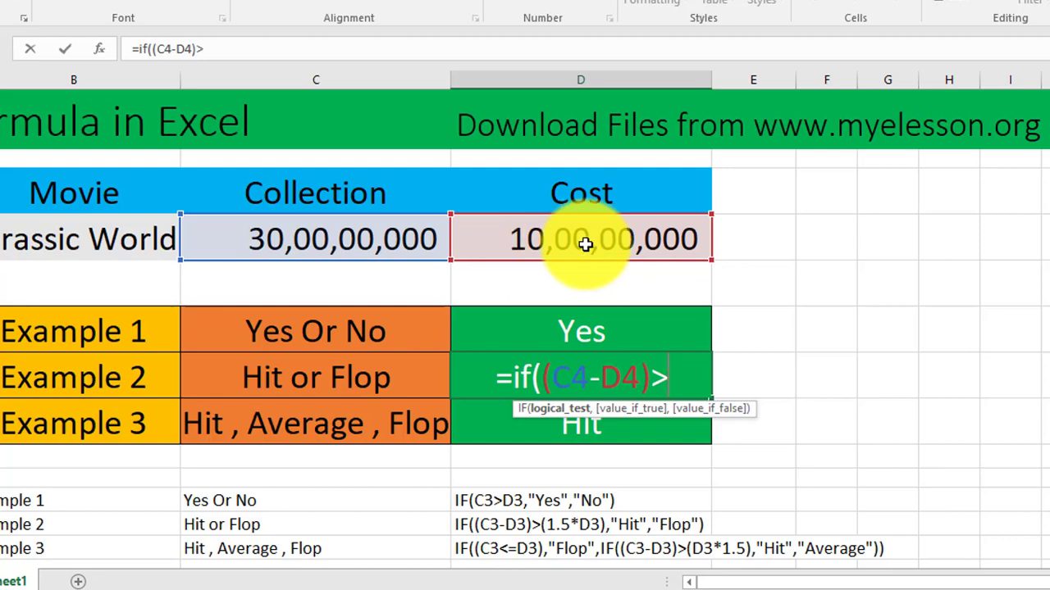
{"action": "type", "text": "("}
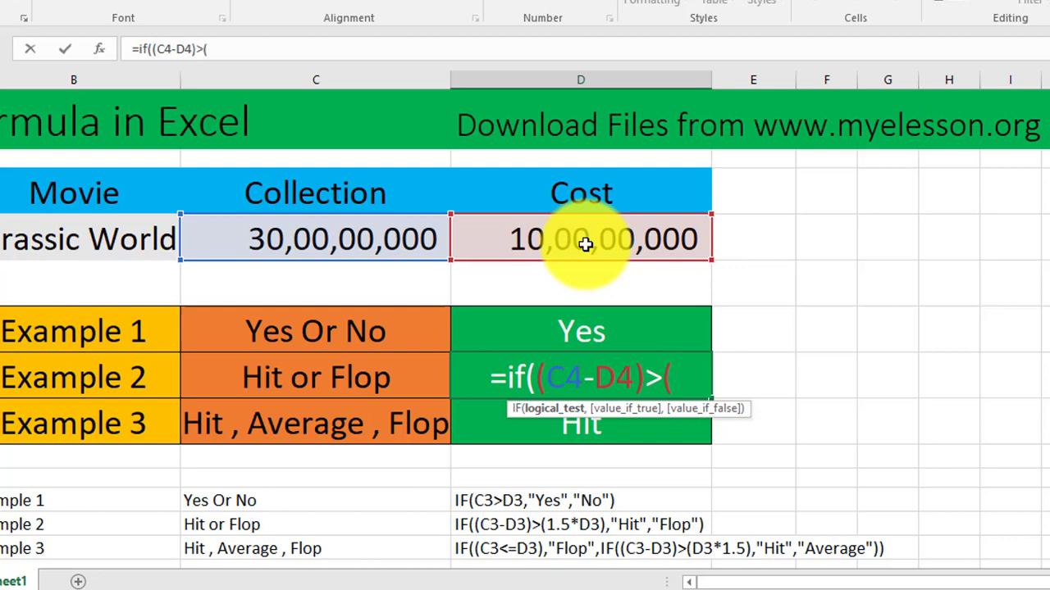
{"action": "type", "text": "1."}
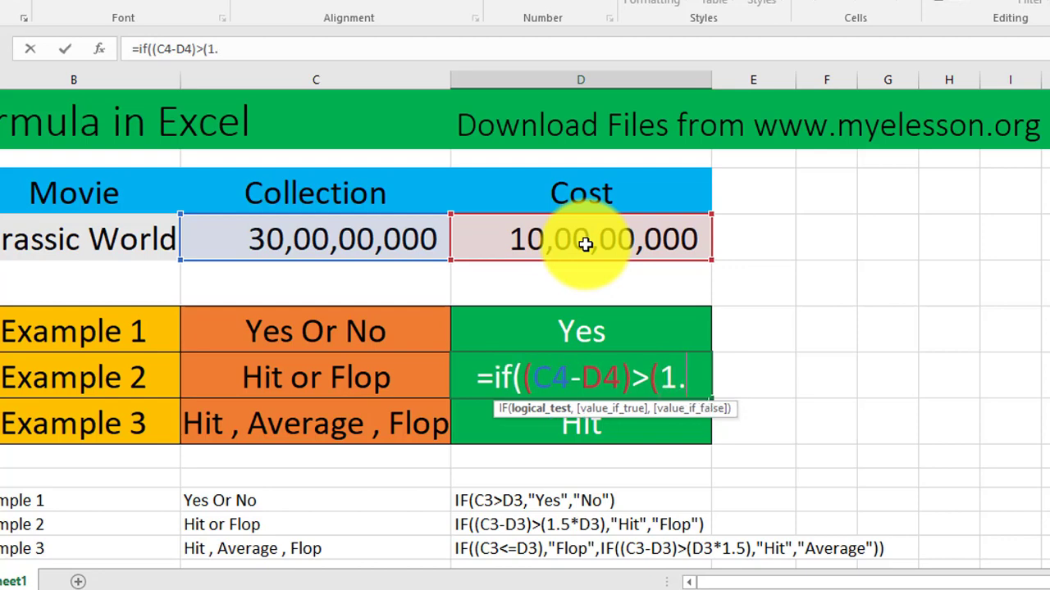
{"action": "type", "text": "5*"}
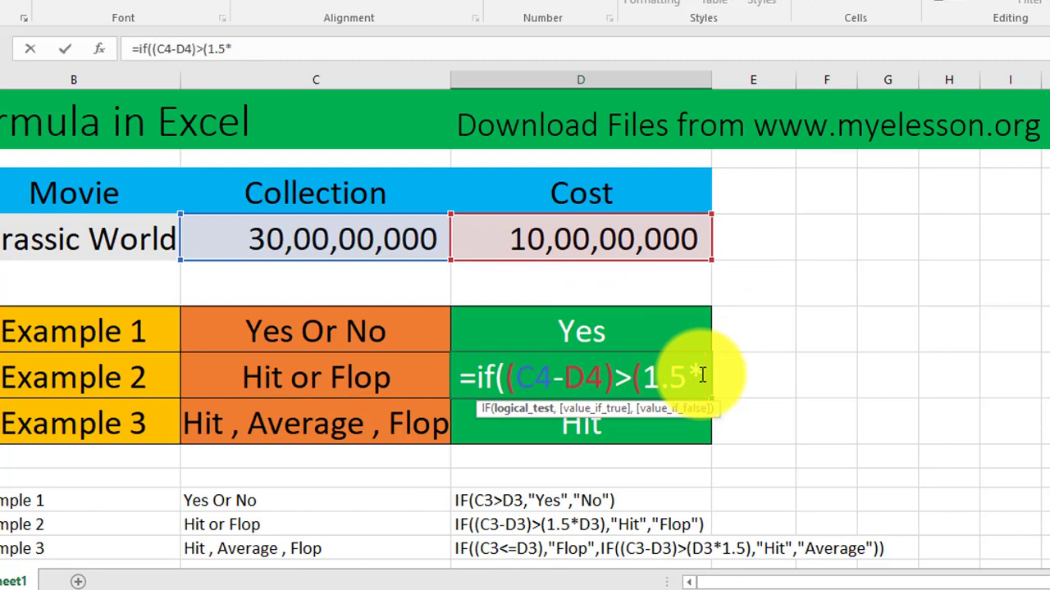
{"action": "left_click", "coordinate": [605, 238]}
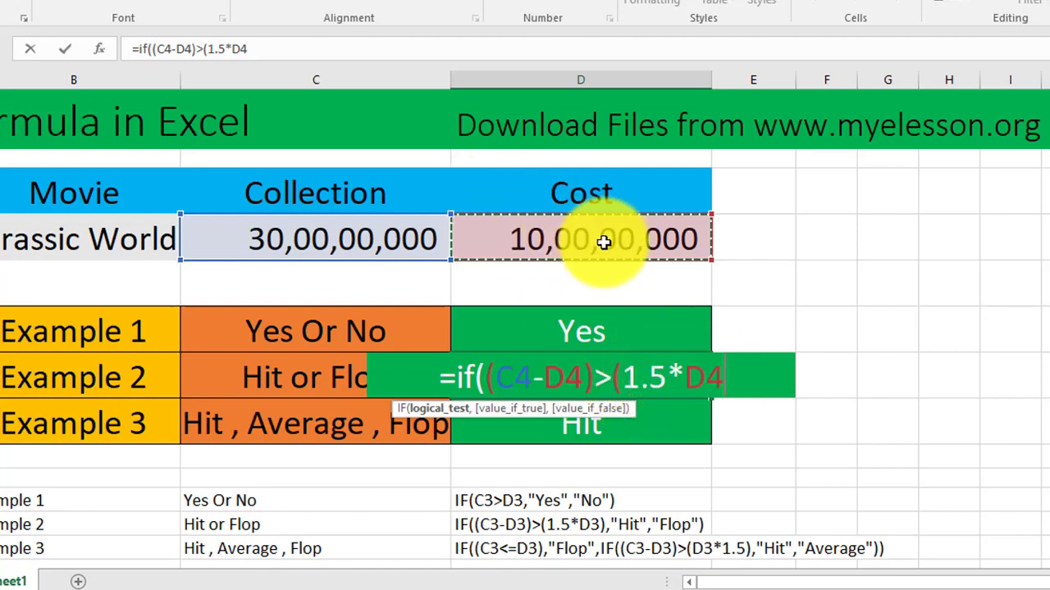
{"action": "type", "text": ")"}
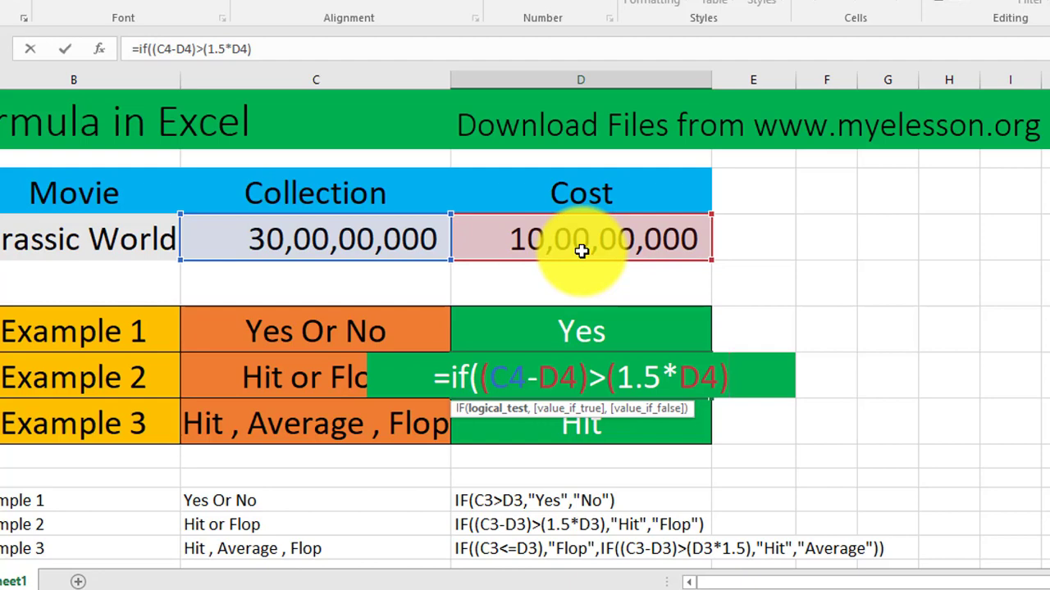
{"action": "type", "text": ","}
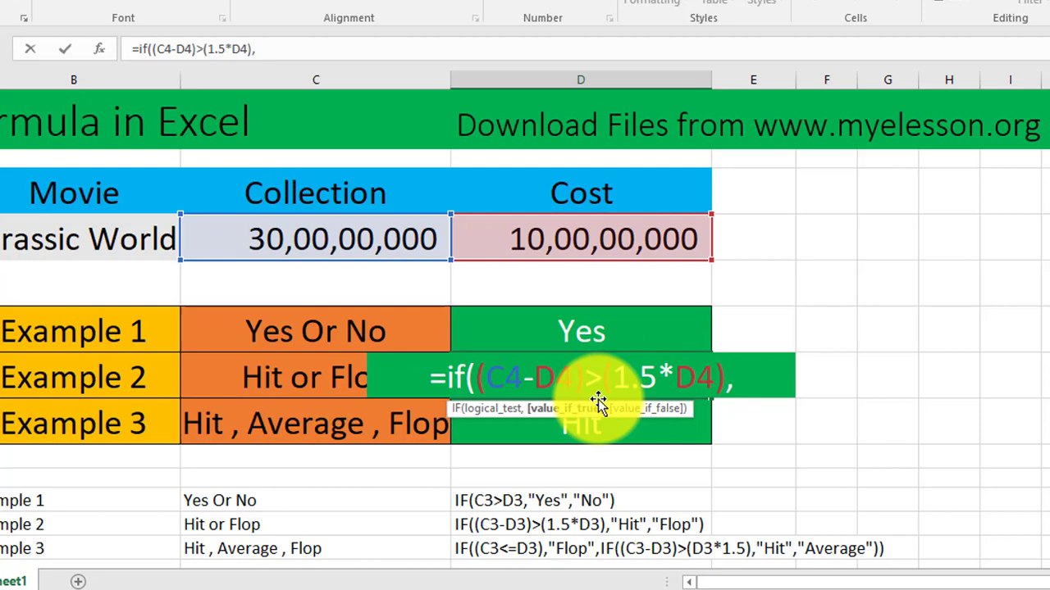
{"action": "type", "text": "\""}
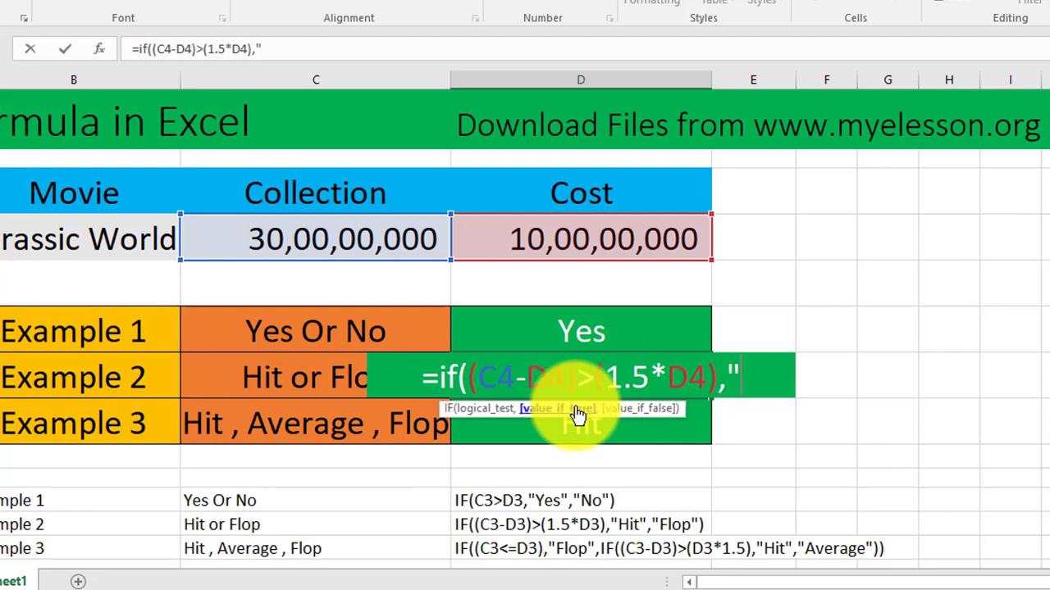
{"action": "type", "text": "Hit"}
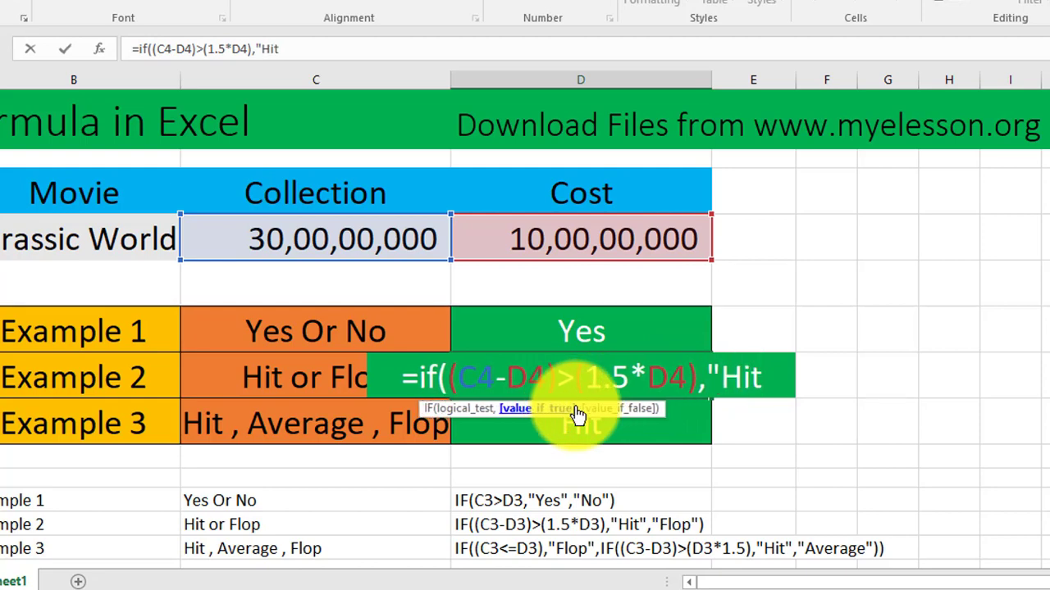
{"action": "type", "text": "\","}
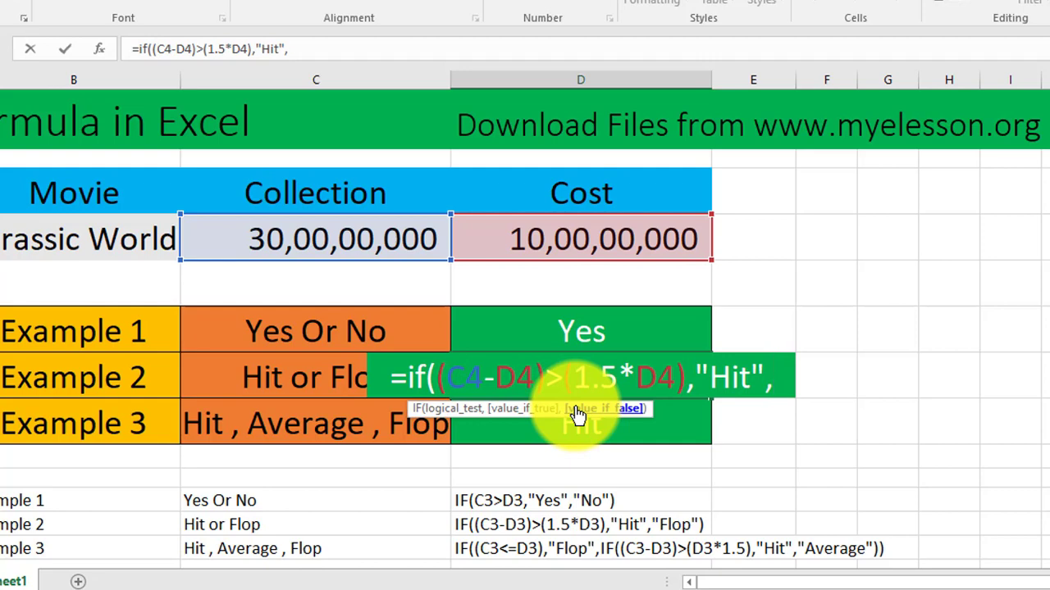
{"action": "type", "text": "\"Flop"}
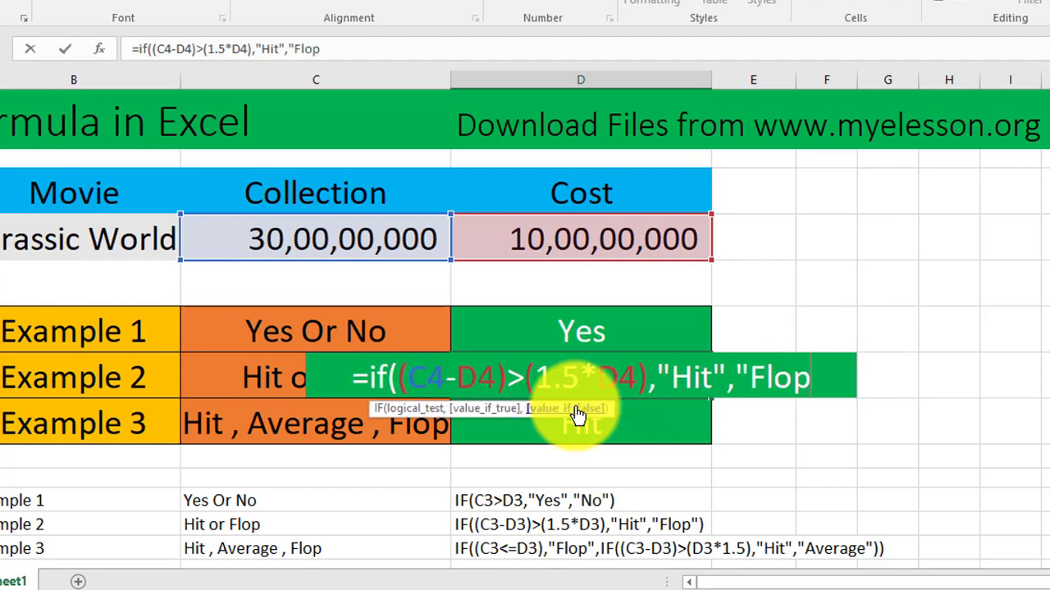
{"action": "type", "text": "\")"}
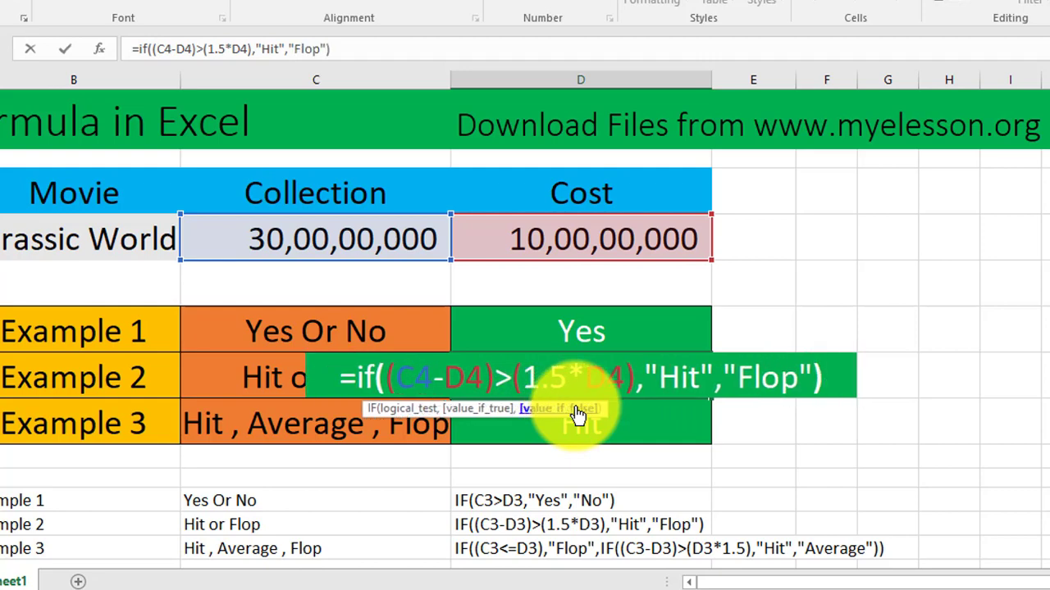
- Commit D7's formula and change the C4 collection to 20,00,00,000
{"action": "key", "text": "Return"}
{"action": "left_click", "coordinate": [615, 382]}
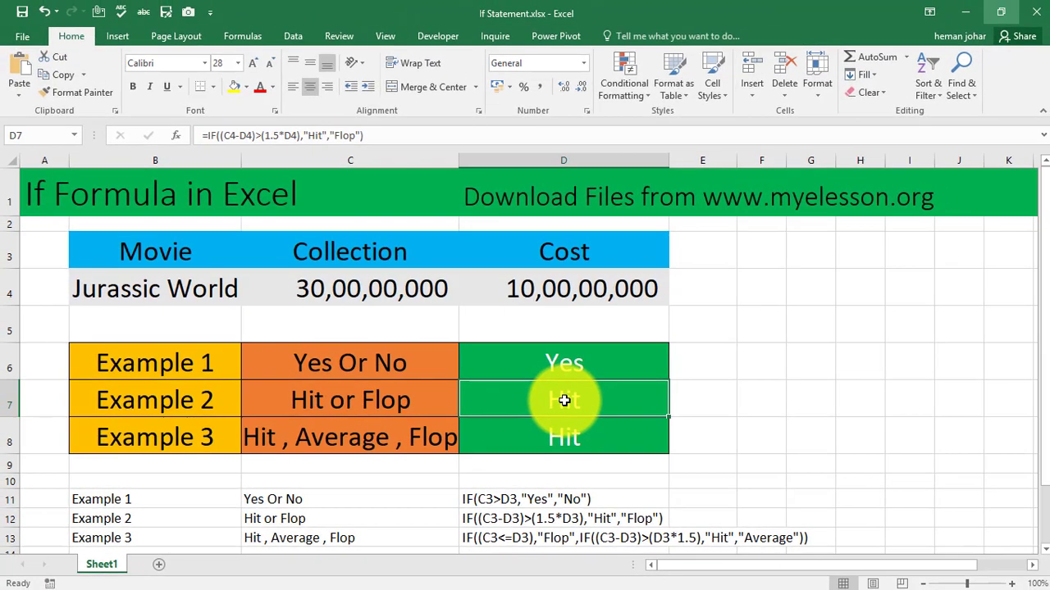
{"action": "double_click", "coordinate": [313, 288]}
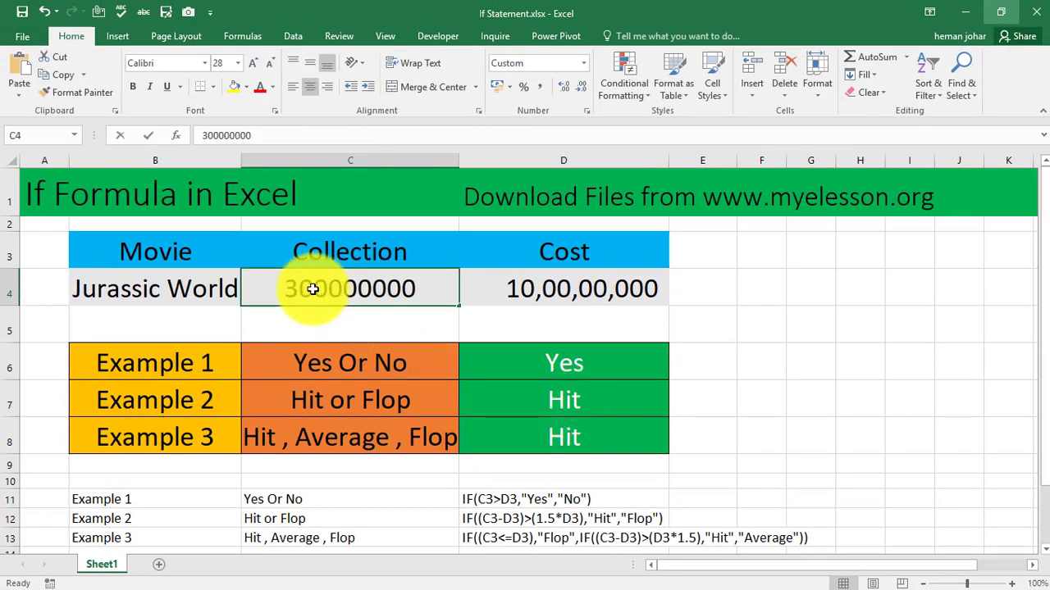
{"action": "key", "text": "Left"}
{"action": "key", "text": "BackSpace"}
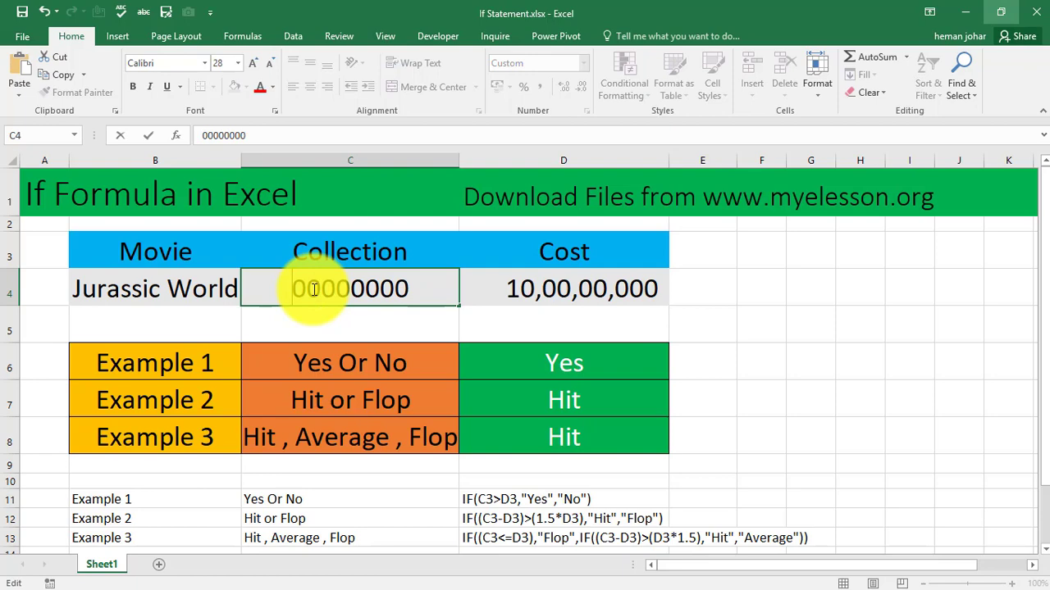
{"action": "type", "text": "2"}
{"action": "key", "text": "Return"}
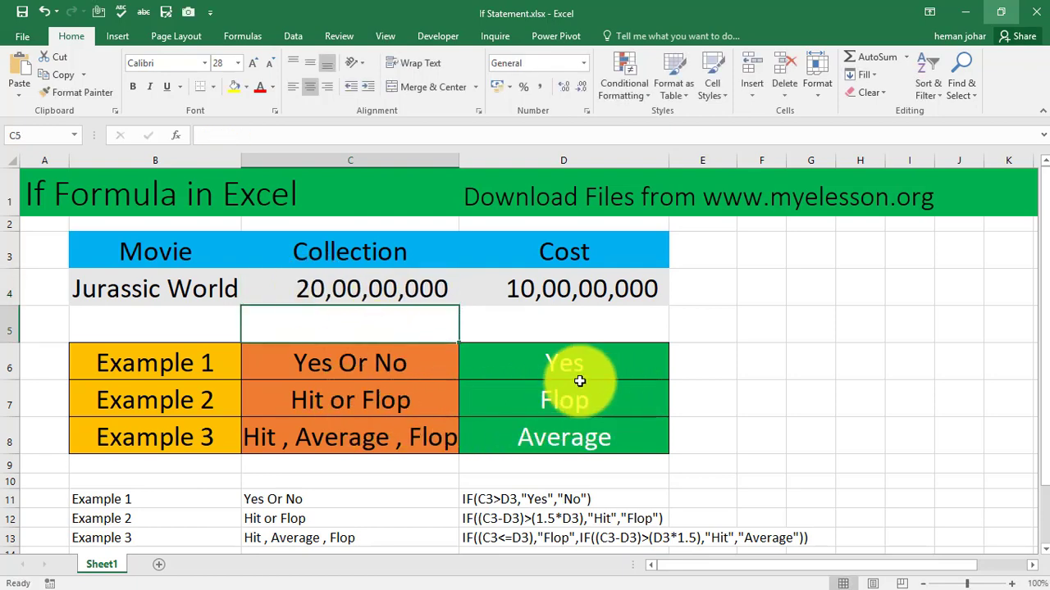
- Review the D6, D7 and D8 formulas under the lower collection
{"action": "left_click", "coordinate": [557, 368]}
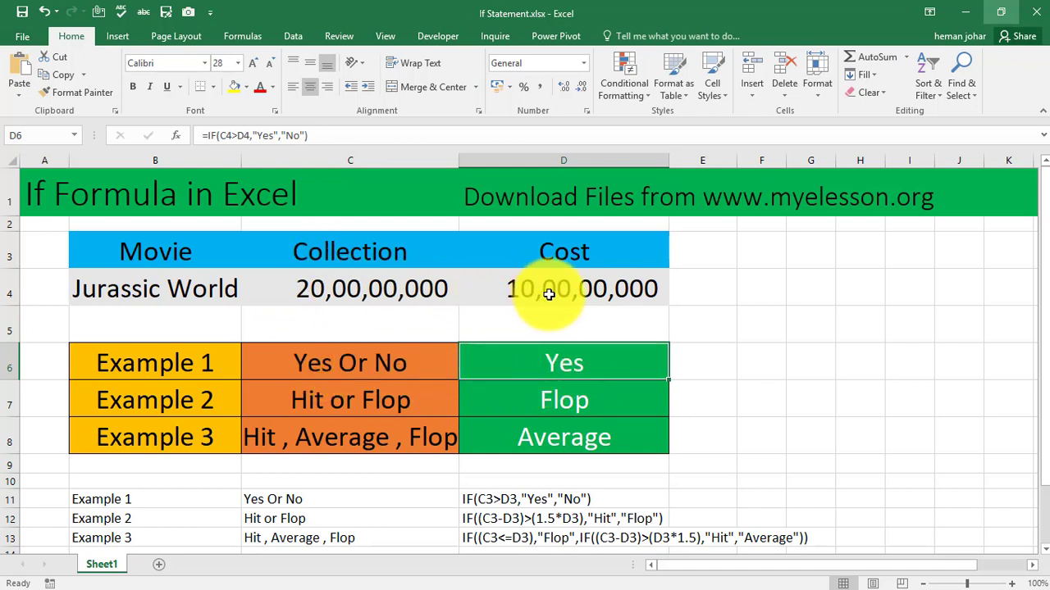
{"action": "left_click", "coordinate": [352, 399]}
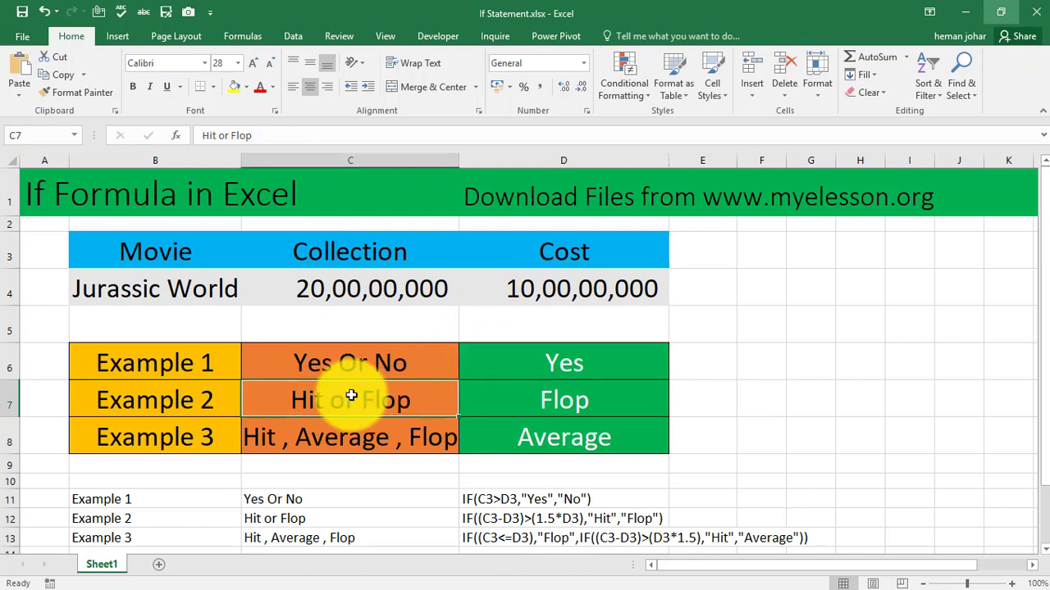
{"action": "left_click", "coordinate": [554, 394]}
{"action": "left_click", "coordinate": [402, 399]}
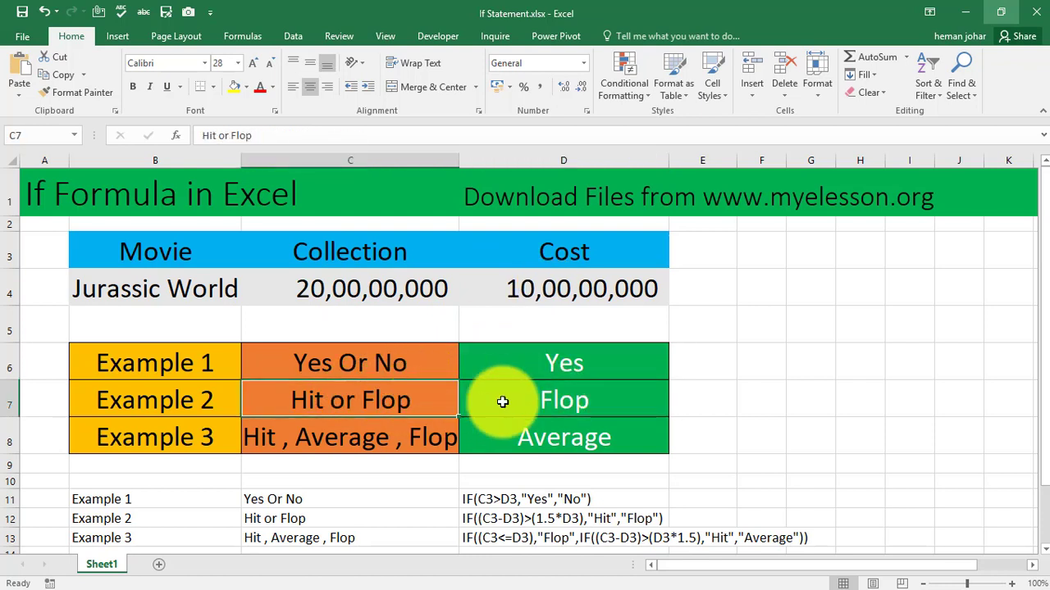
{"action": "left_click", "coordinate": [554, 446]}
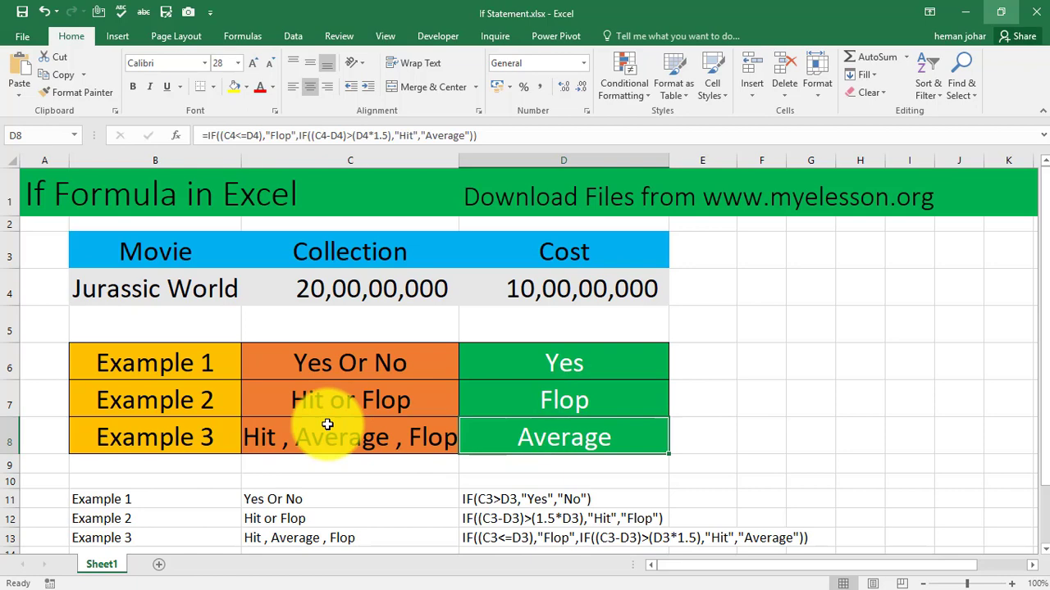
{"action": "left_click", "coordinate": [491, 397]}
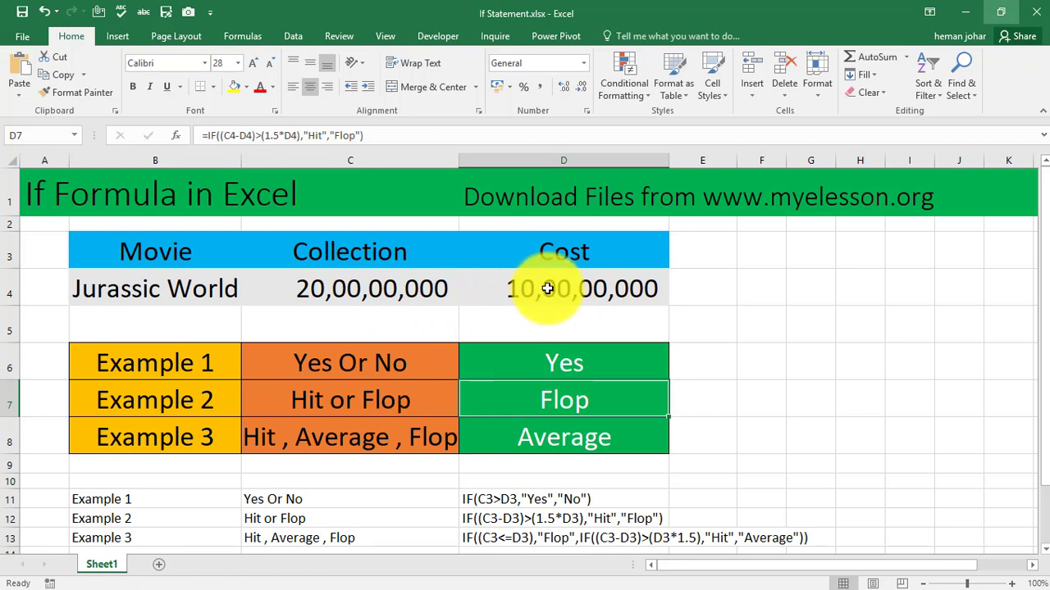
- Restore the C4 collection to 30,00,00,000 and check D7 shows Hit
{"action": "double_click", "coordinate": [314, 290]}
{"action": "key", "text": "BackSpace"}
{"action": "key", "text": "BackSpace"}
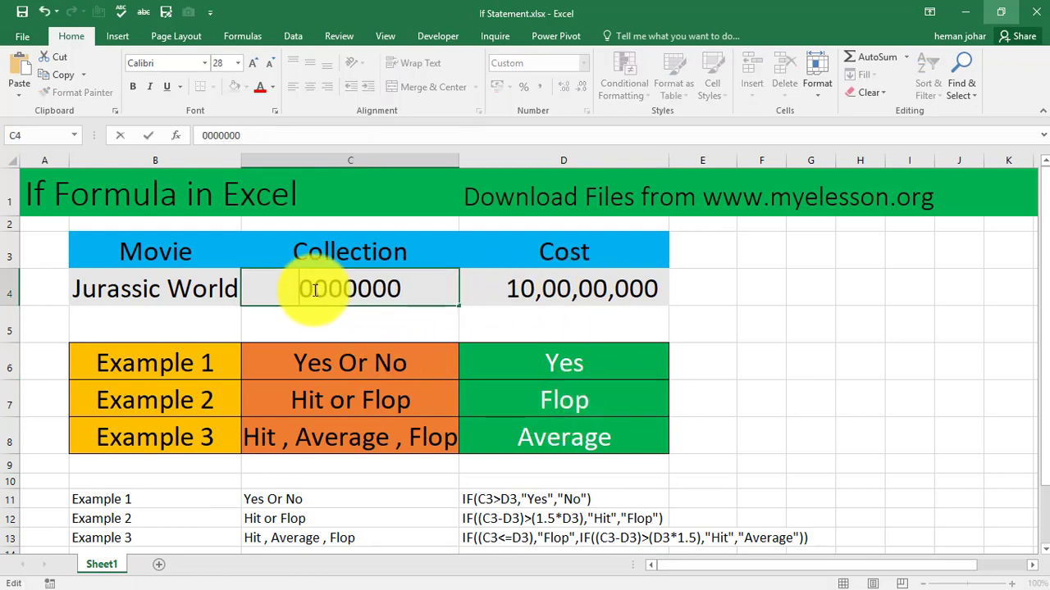
{"action": "type", "text": "30"}
{"action": "key", "text": "Return"}
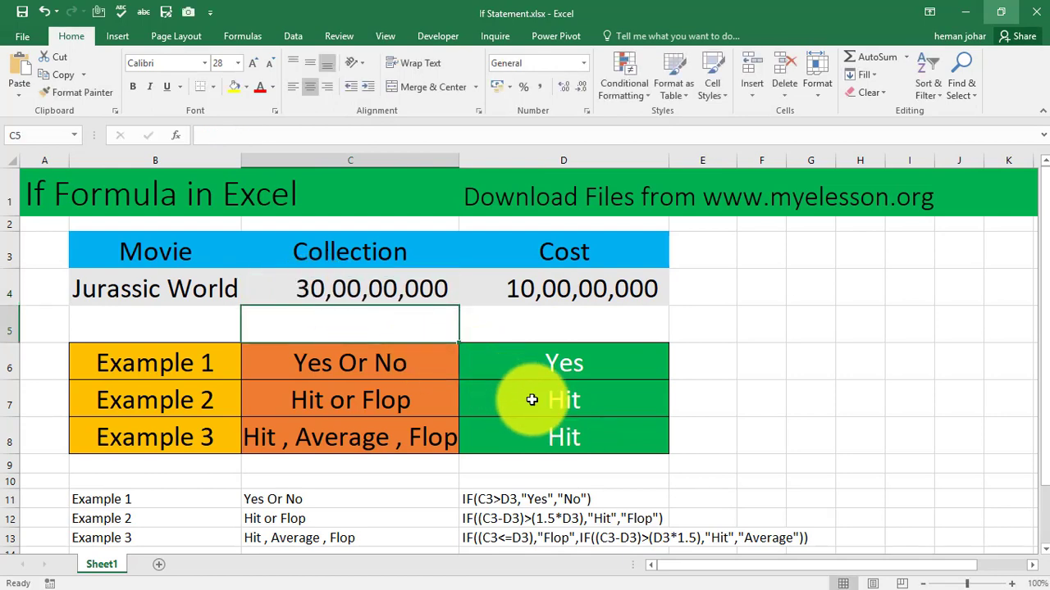
{"action": "left_click", "coordinate": [532, 400]}
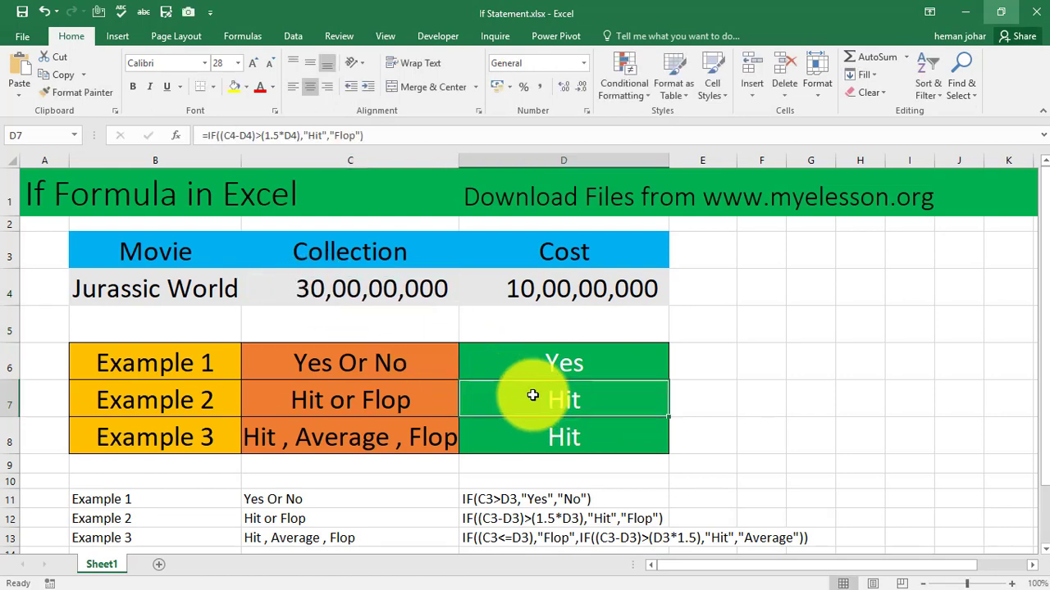
- View D8's nested Flop/Hit/Average IF formula without changing it
{"action": "double_click", "coordinate": [544, 439]}
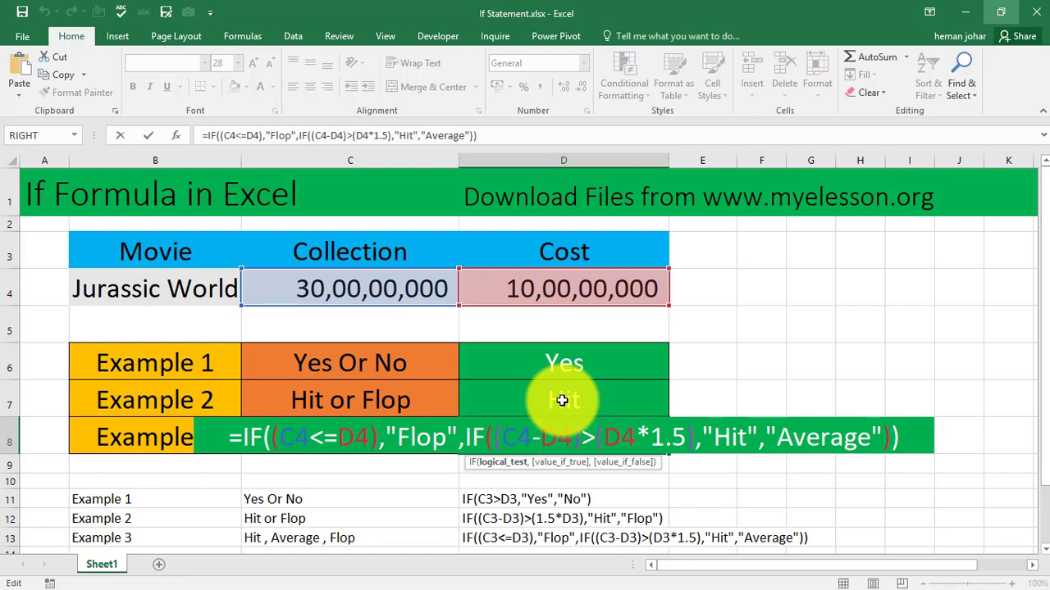
{"action": "key", "text": "ctrl+Return"}
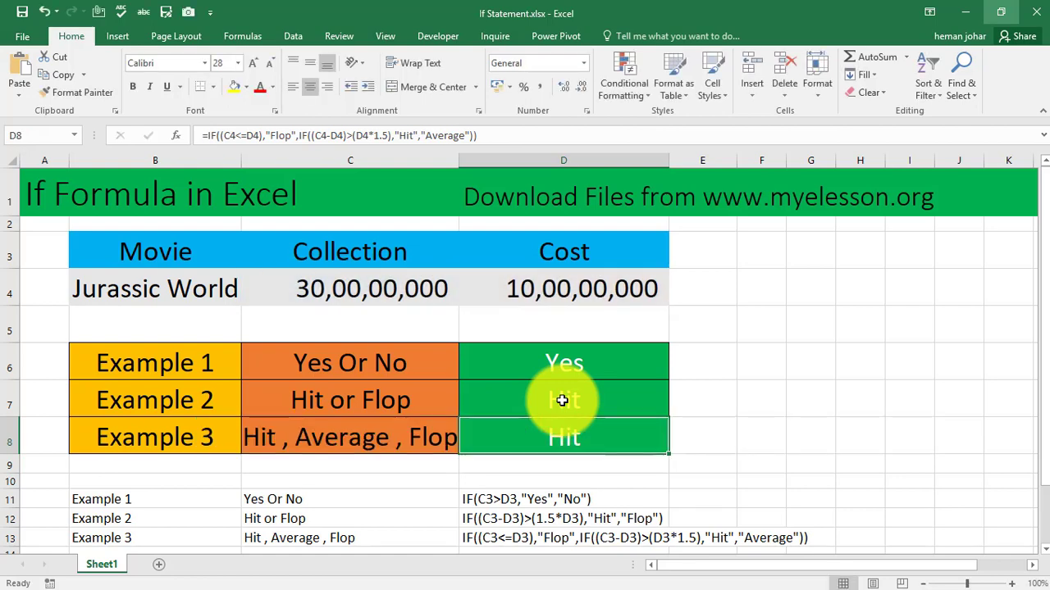
- Clear D8 and type =if((C4<=D4),"flop", as the start of the formula
{"action": "key", "text": "Delete"}
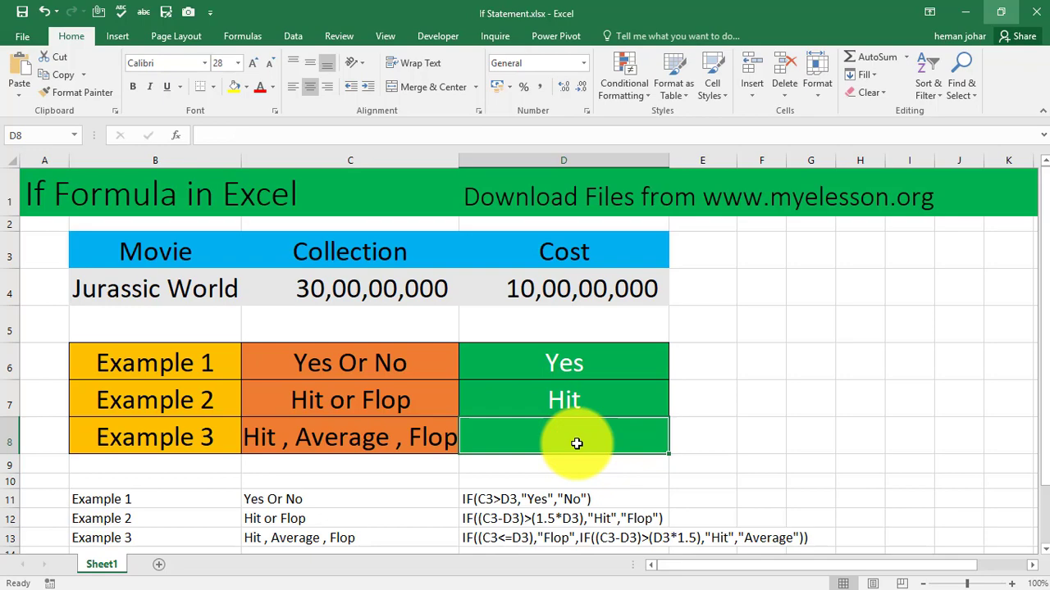
{"action": "type", "text": "="}
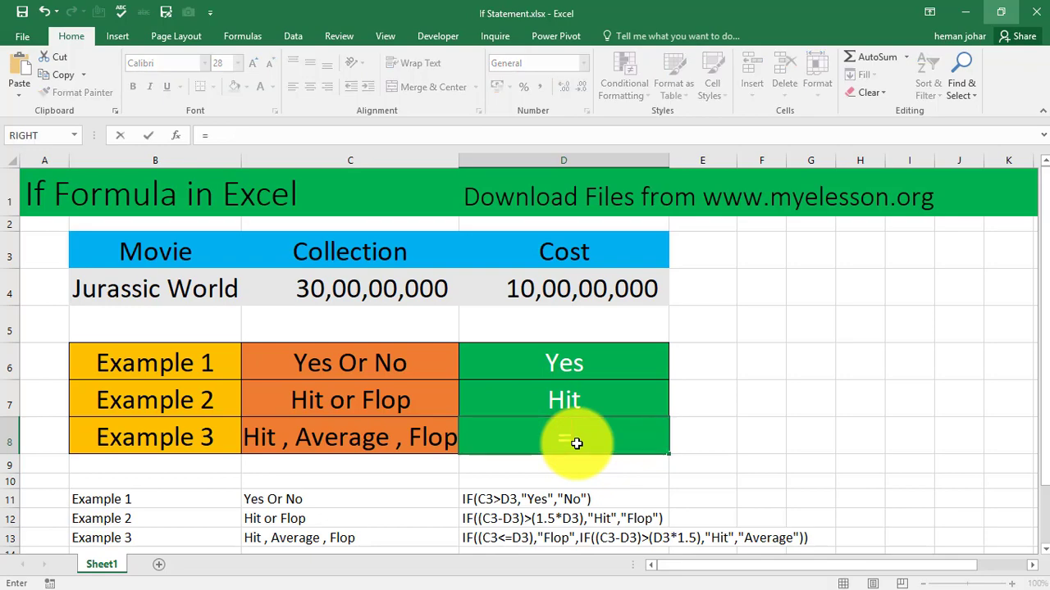
{"action": "type", "text": "if"}
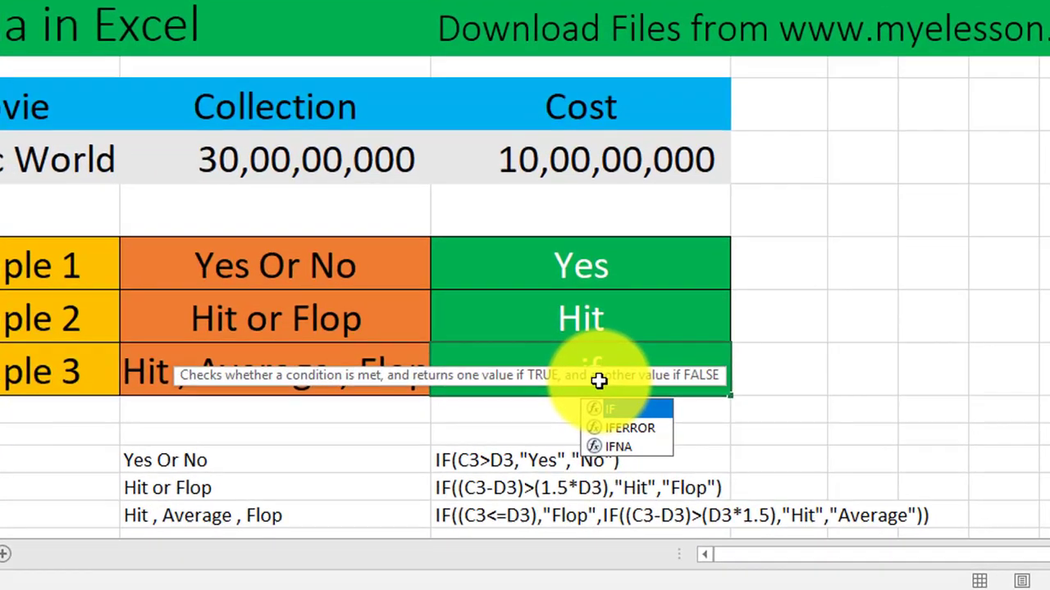
{"action": "type", "text": "("}
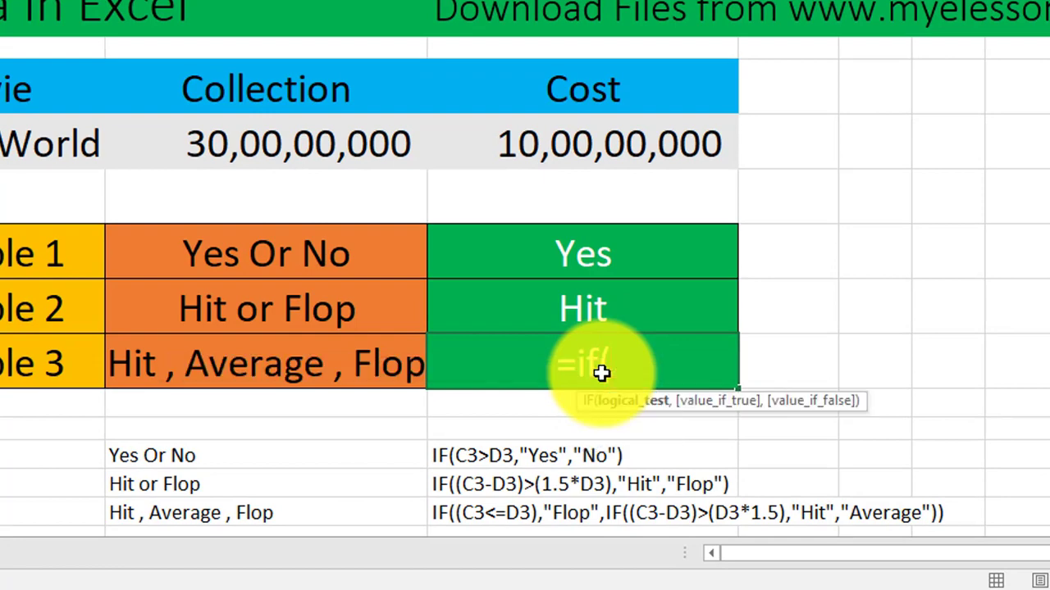
{"action": "type", "text": "("}
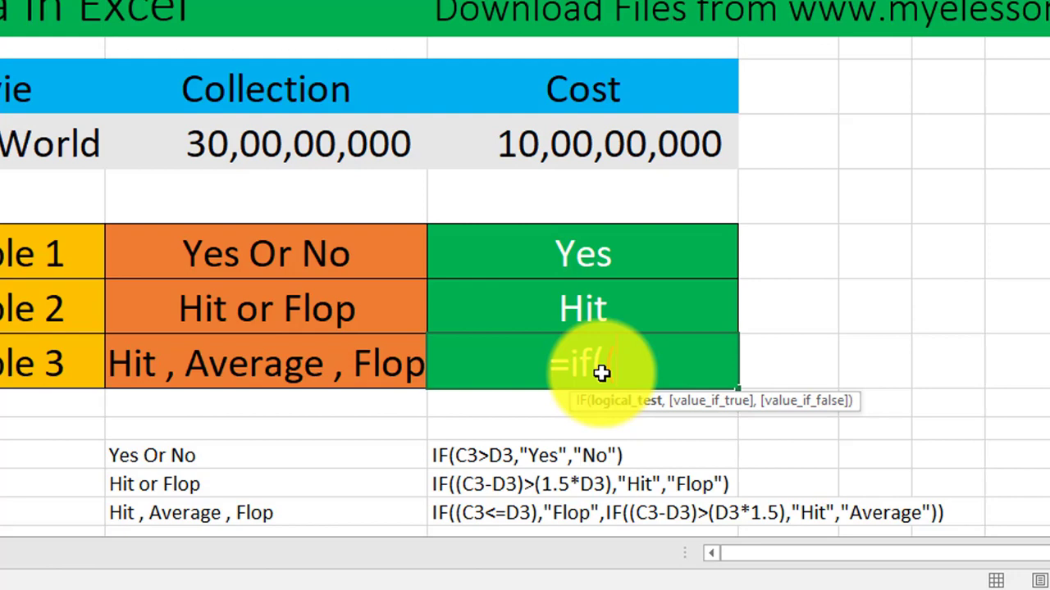
{"action": "left_click", "coordinate": [305, 141]}
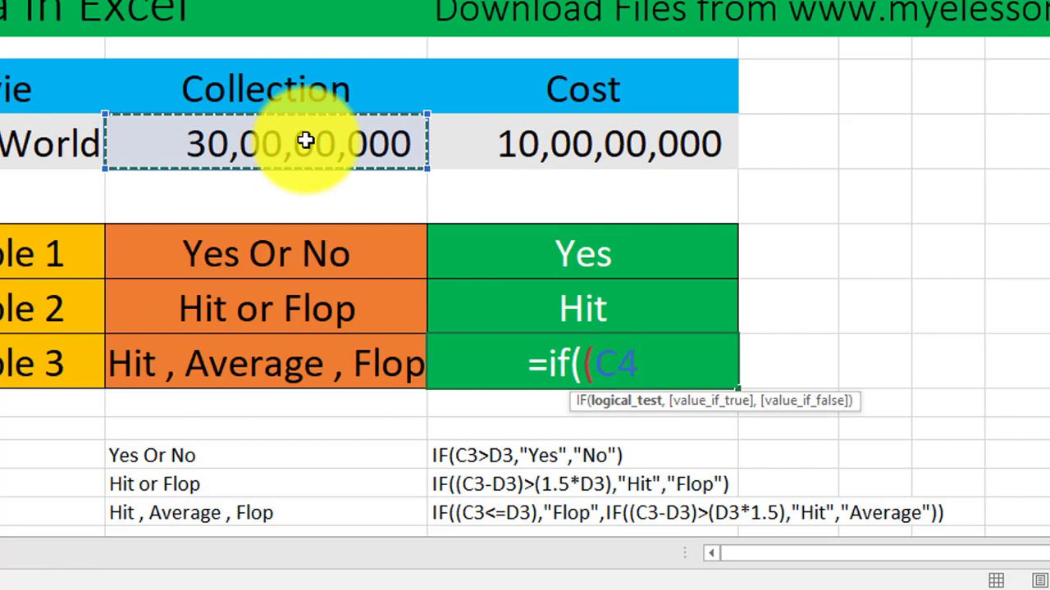
{"action": "type", "text": "<="}
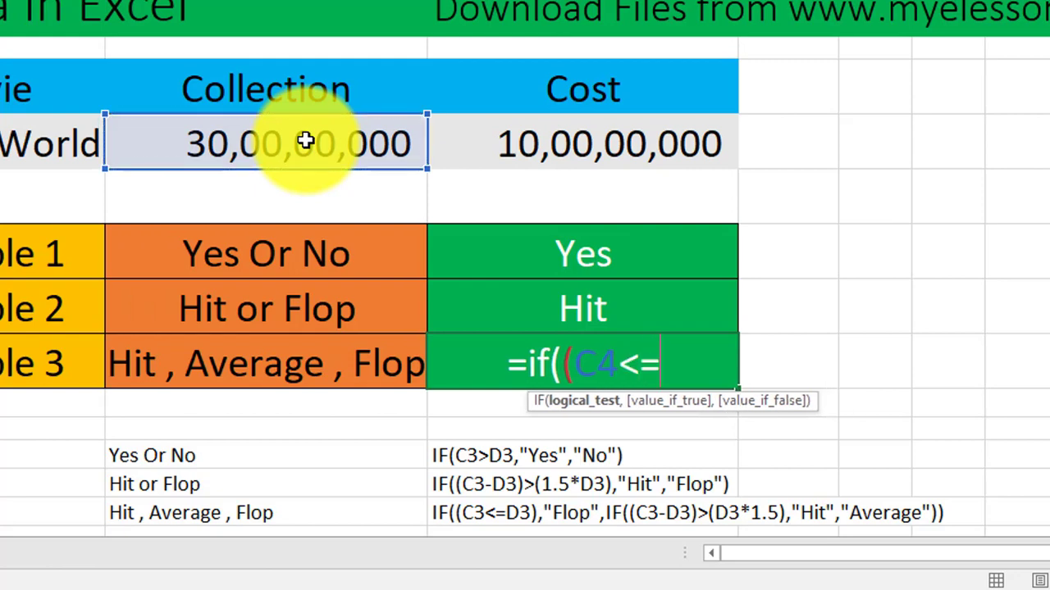
{"action": "left_click", "coordinate": [543, 149]}
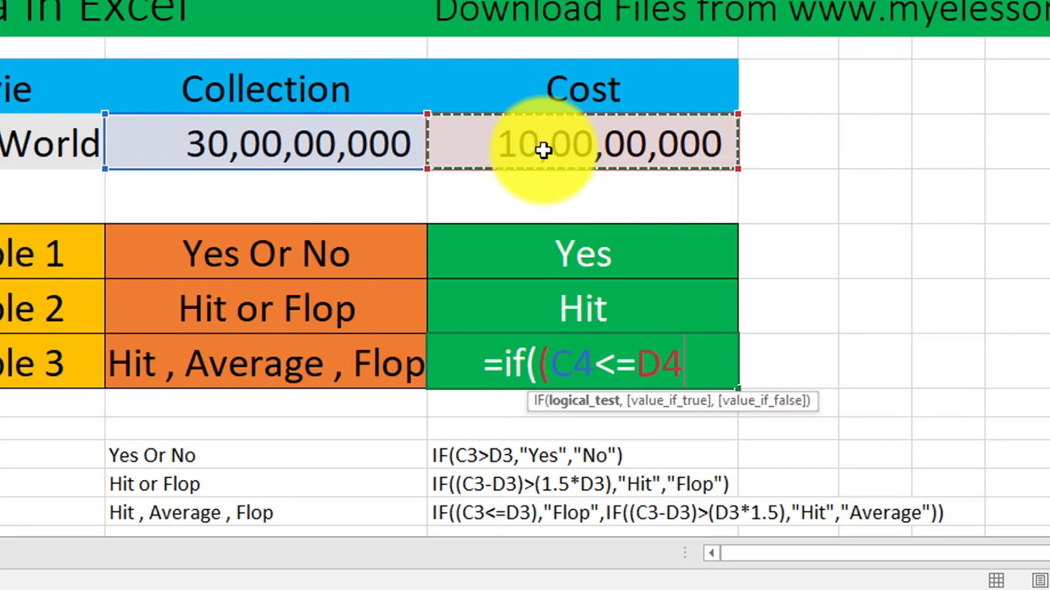
{"action": "type", "text": "),"}
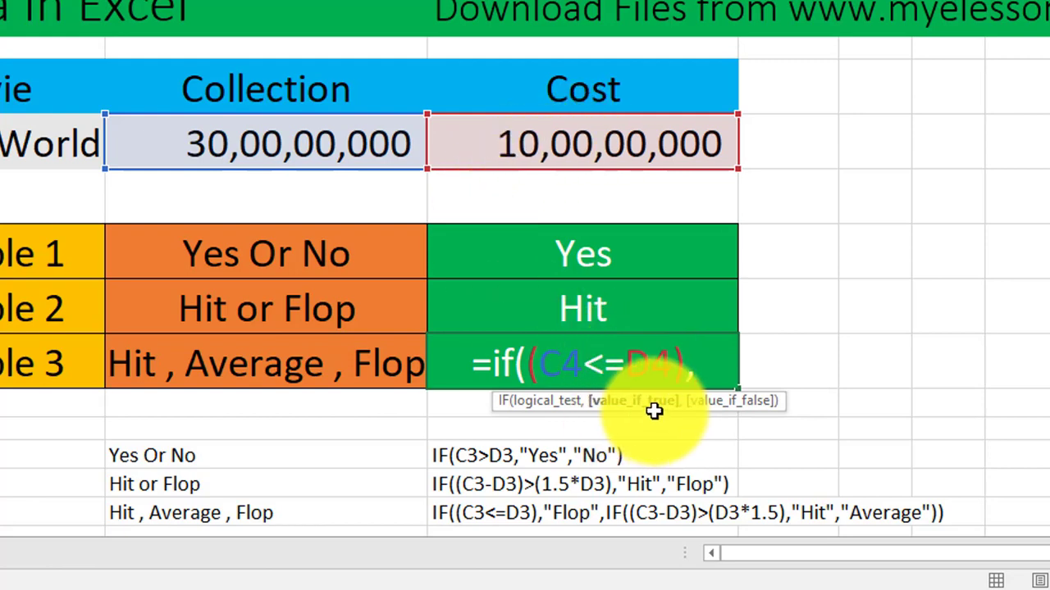
{"action": "type", "text": "\""}
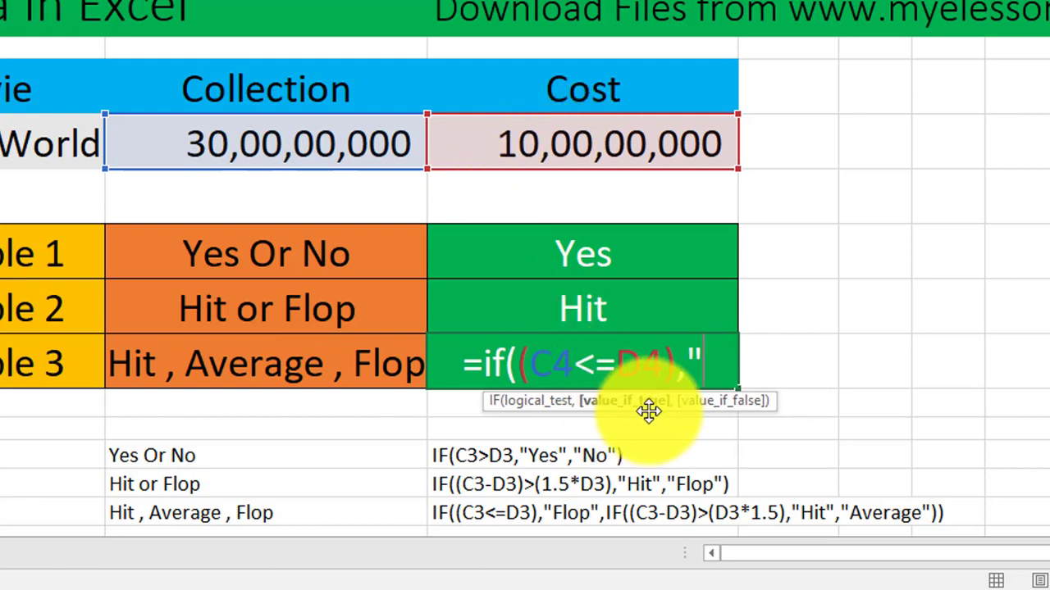
{"action": "type", "text": "flop"}
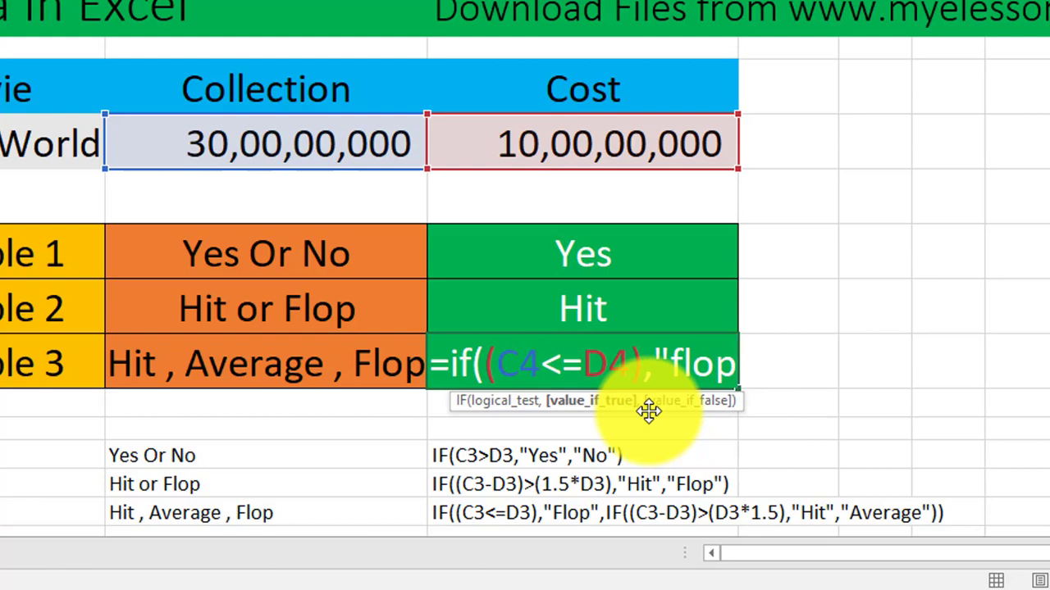
{"action": "type", "text": "\""}
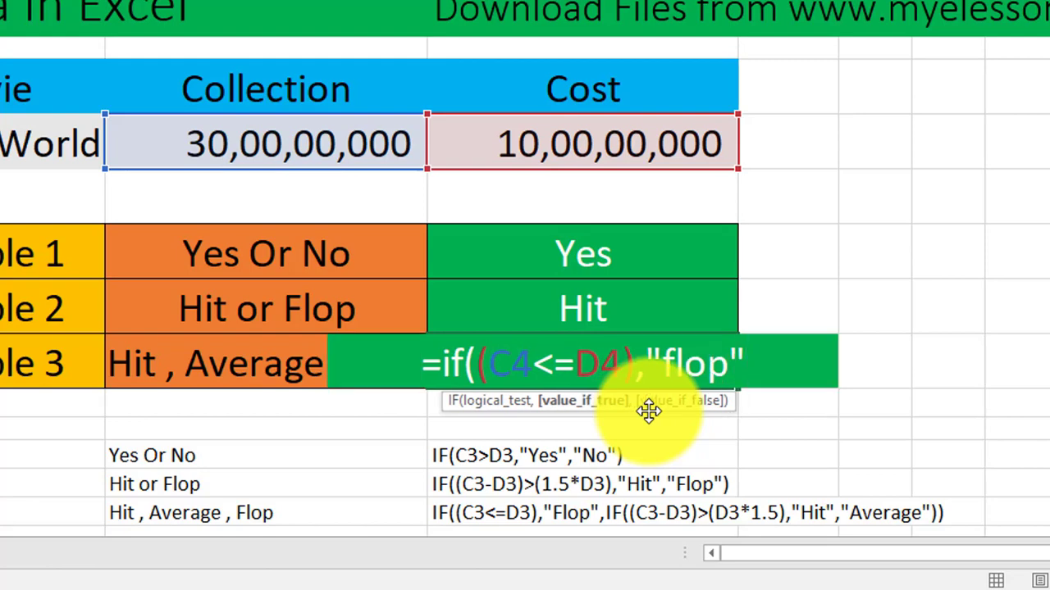
{"action": "type", "text": ","}
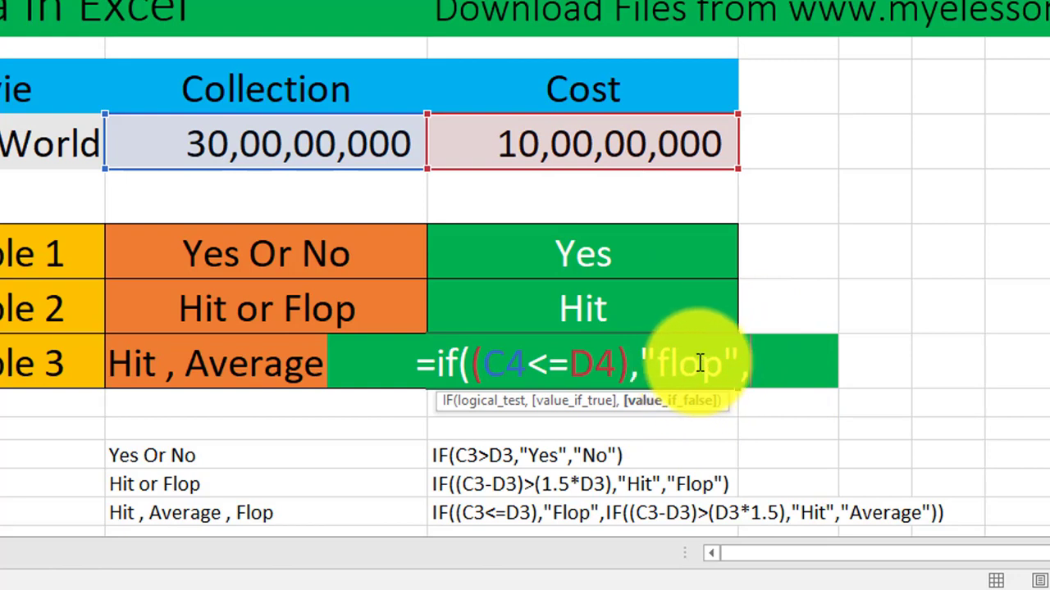
- Insert the nested IF function in D8 and dismiss the missing parenthesis warning
{"action": "type", "text": "if"}
{"action": "double_click", "coordinate": [755, 421]}
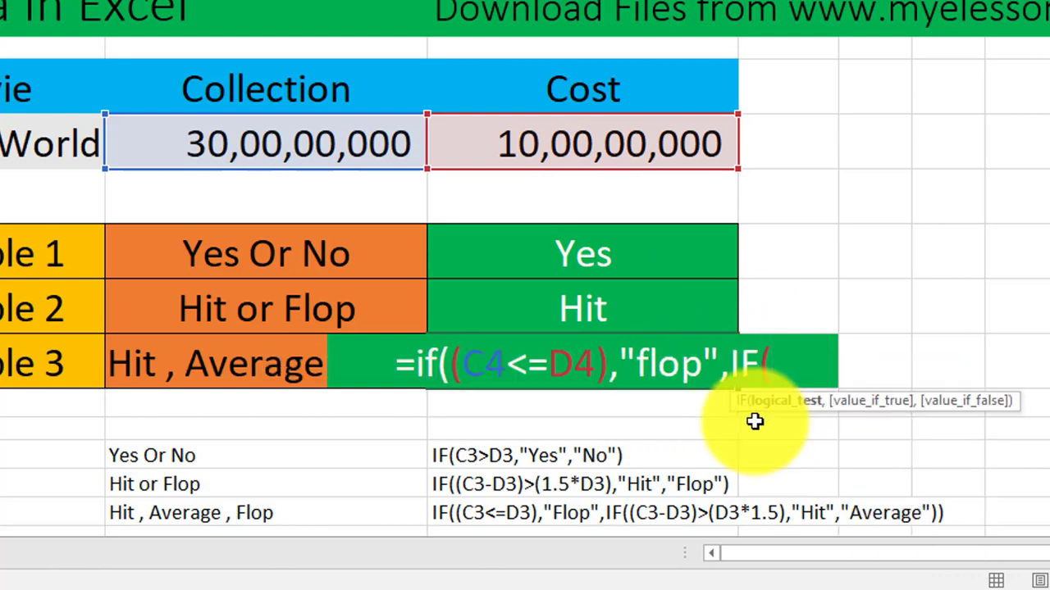
{"action": "key", "text": "Return"}
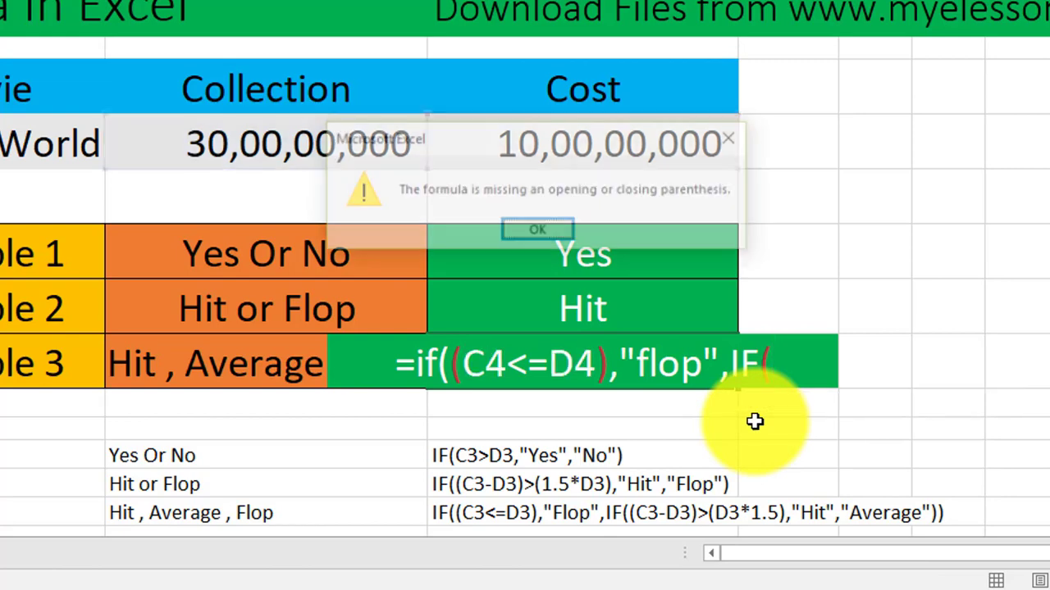
{"action": "key", "text": "Return"}
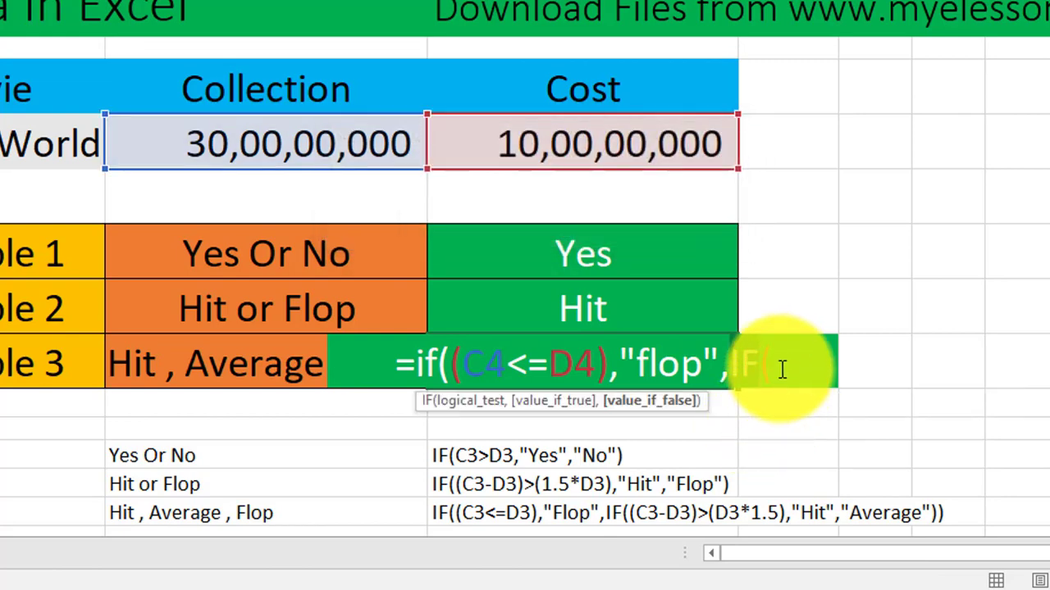
- Add the nested test ((C4-D4)>1.5*D4),"Hit","Average") to D8's formula
{"action": "type", "text": "("}
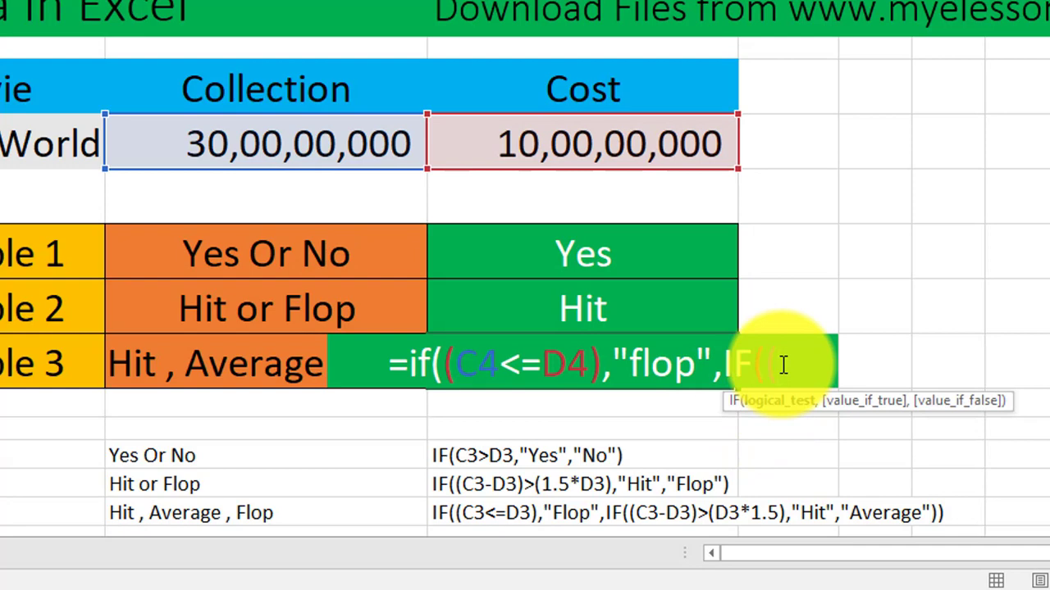
{"action": "left_click", "coordinate": [314, 138]}
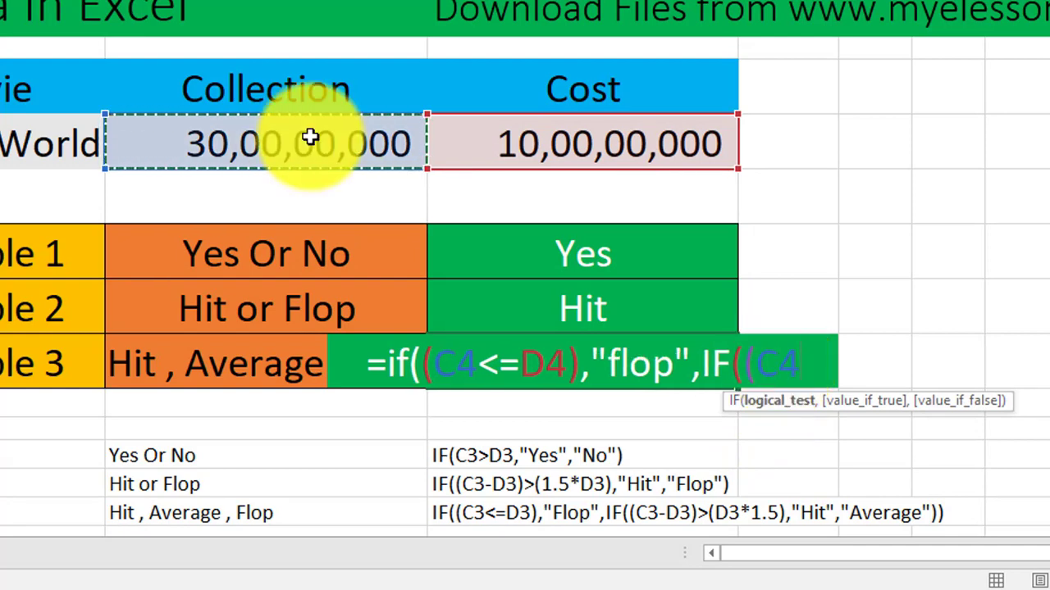
{"action": "type", "text": "-"}
{"action": "left_click", "coordinate": [503, 141]}
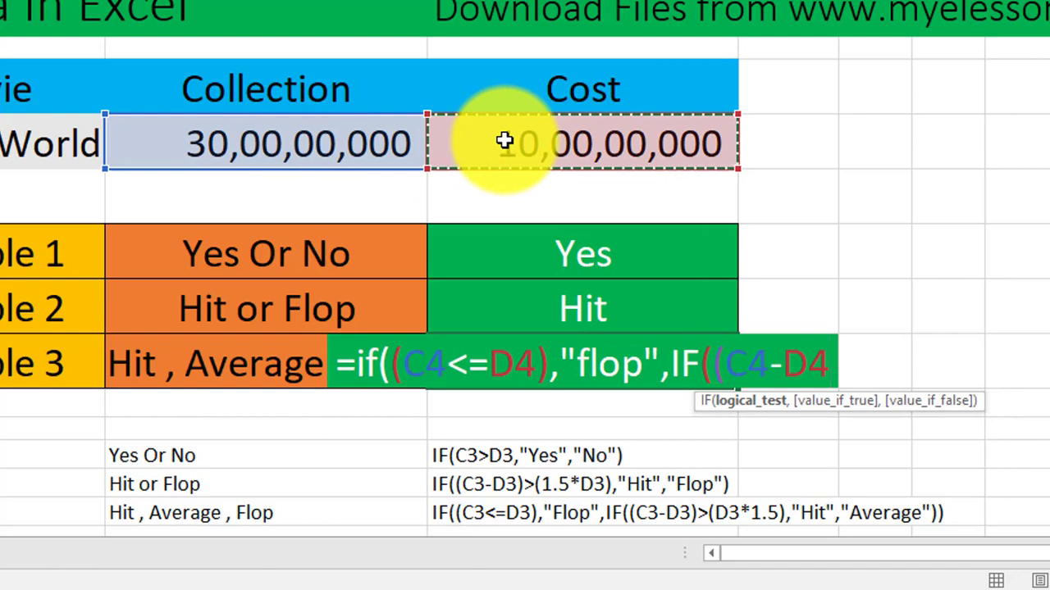
{"action": "type", "text": ")>"}
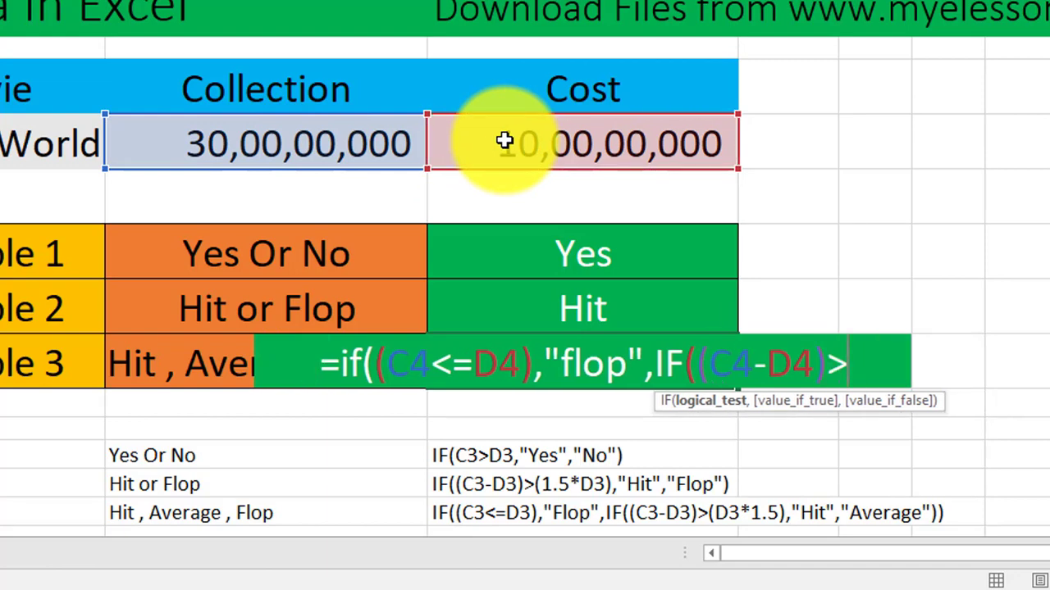
{"action": "type", "text": "1.5*"}
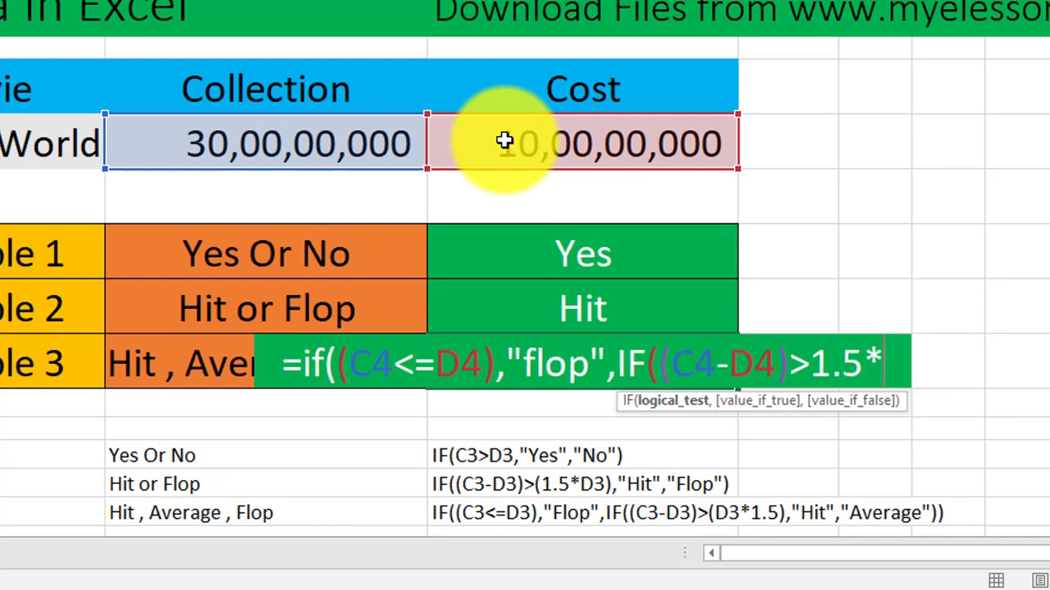
{"action": "left_click", "coordinate": [554, 150]}
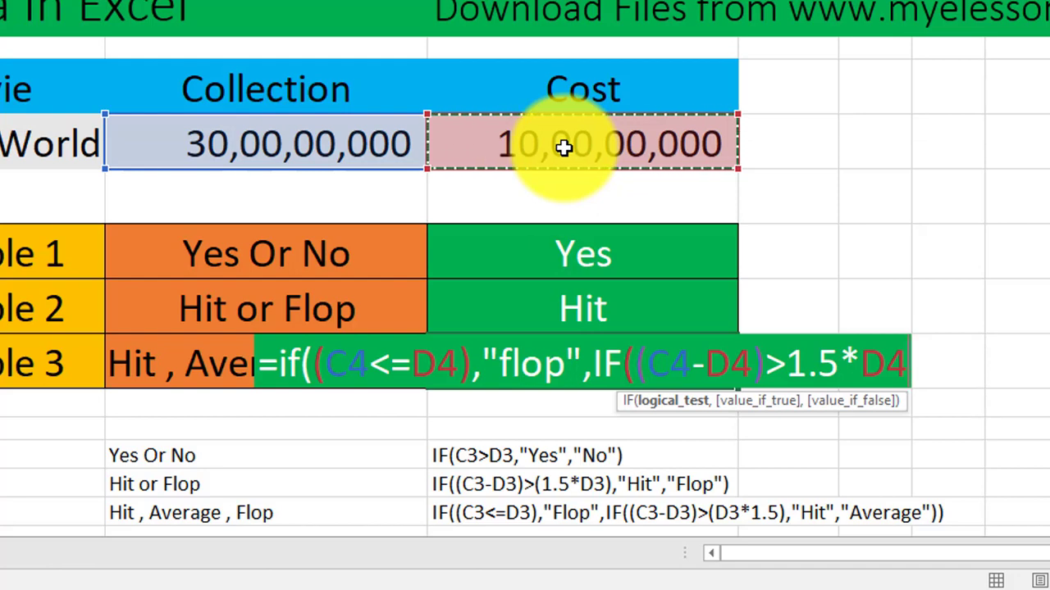
{"action": "type", "text": "),"}
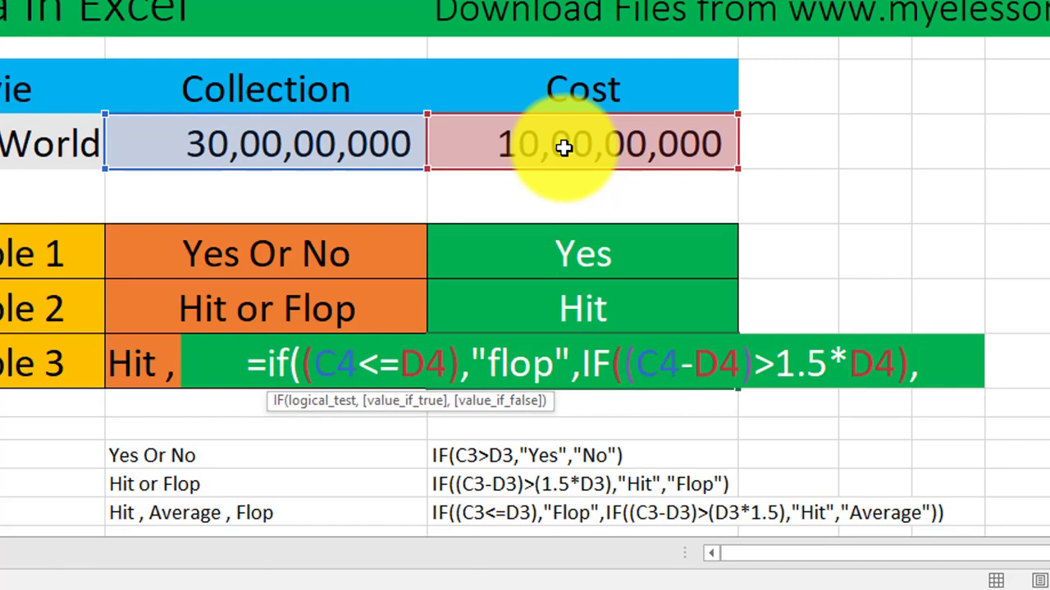
{"action": "type", "text": "\""}
{"action": "type", "text": "Hit"}
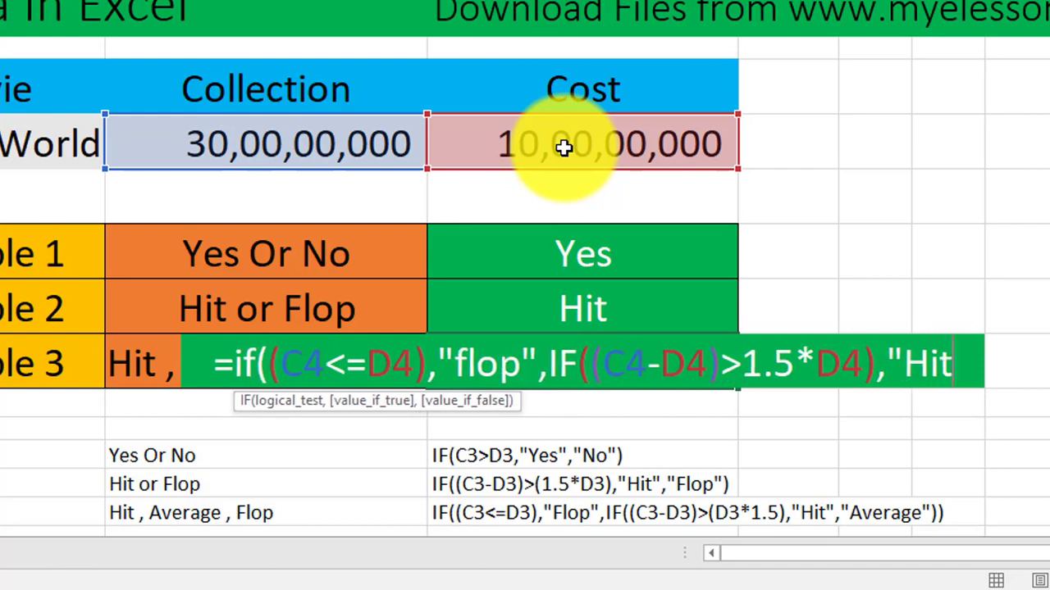
{"action": "type", "text": "\","}
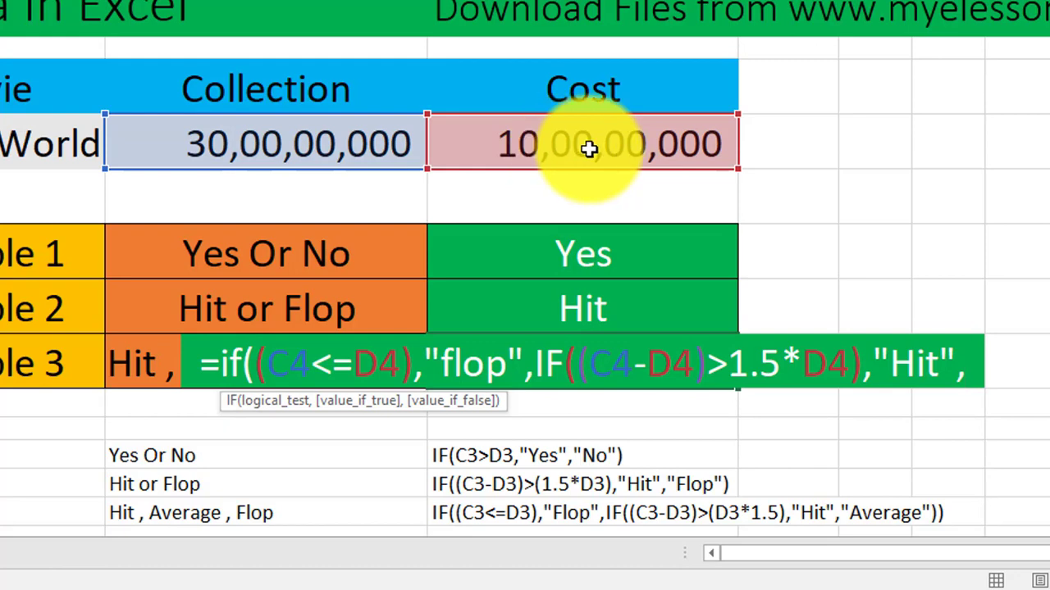
{"action": "type", "text": "\"Average"}
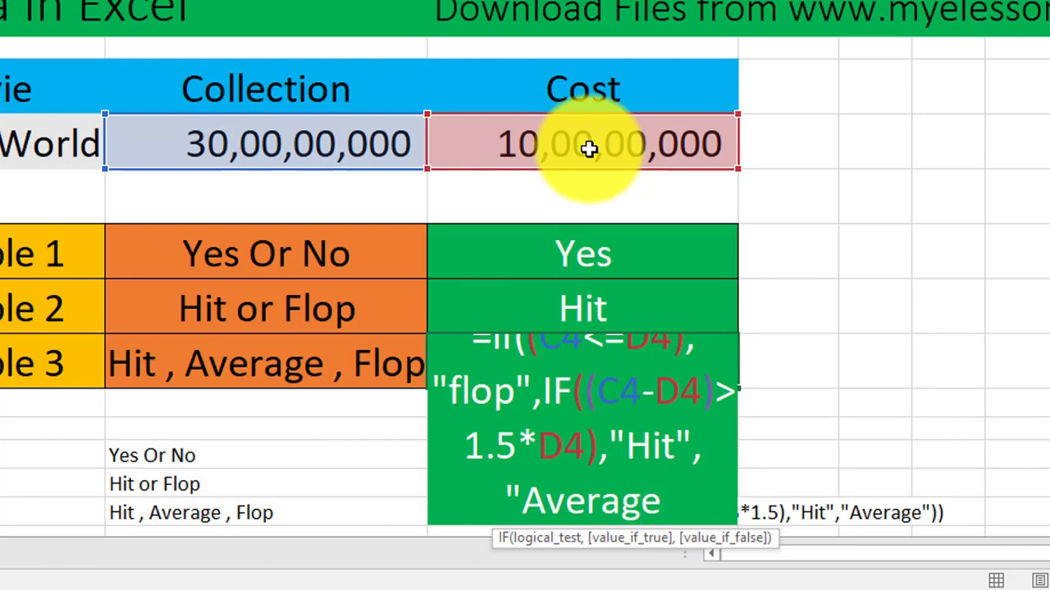
{"action": "type", "text": "\")"}
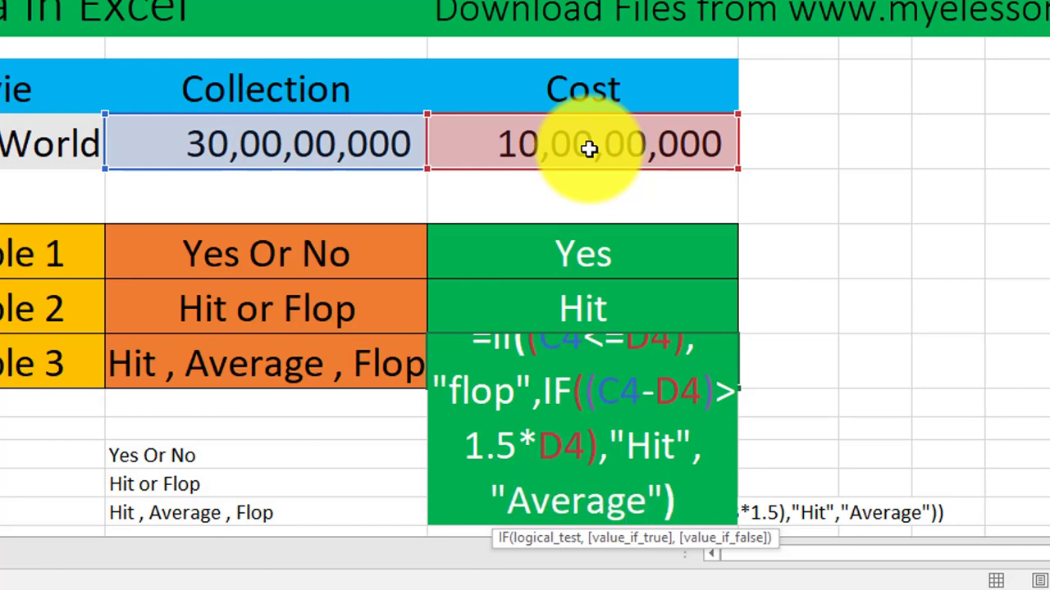
- Dismiss the formula error and add a parenthesis before 1.5 so D8 shows Hit
{"action": "key", "text": "Return"}
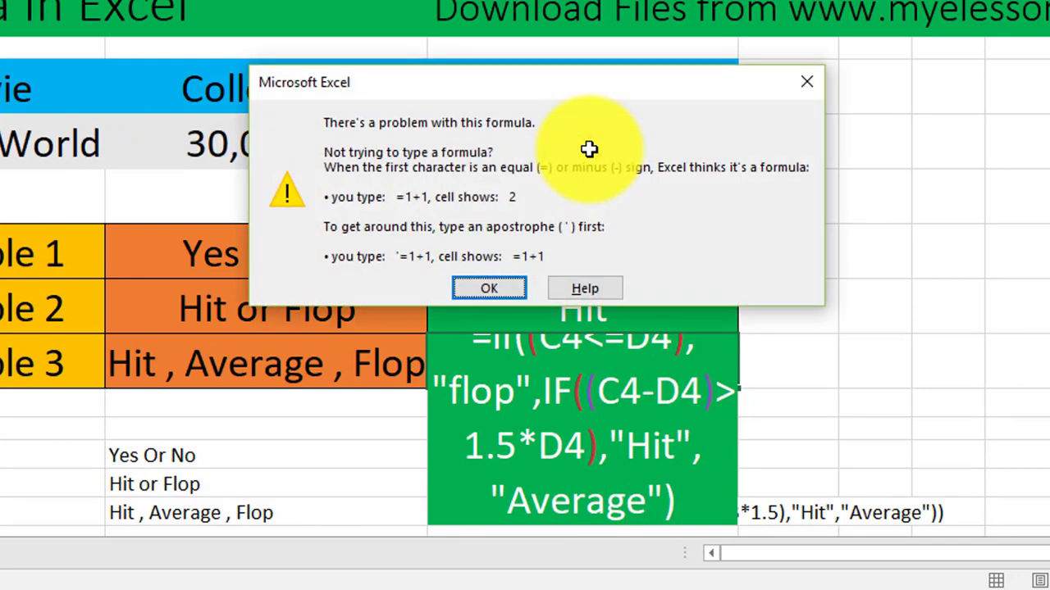
{"action": "key", "text": "Return"}
{"action": "left_click", "coordinate": [646, 221]}
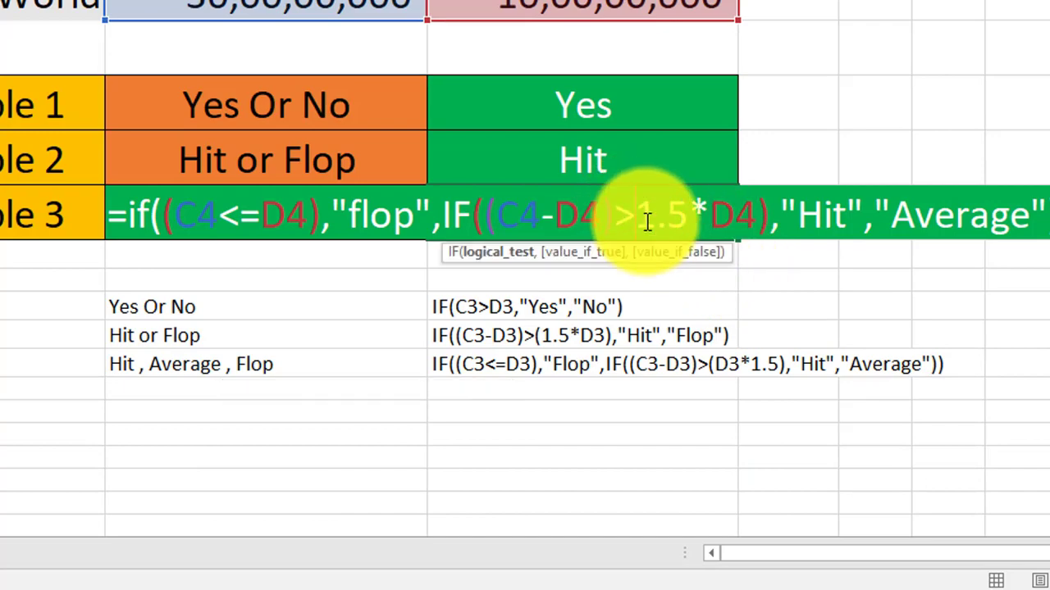
{"action": "type", "text": "("}
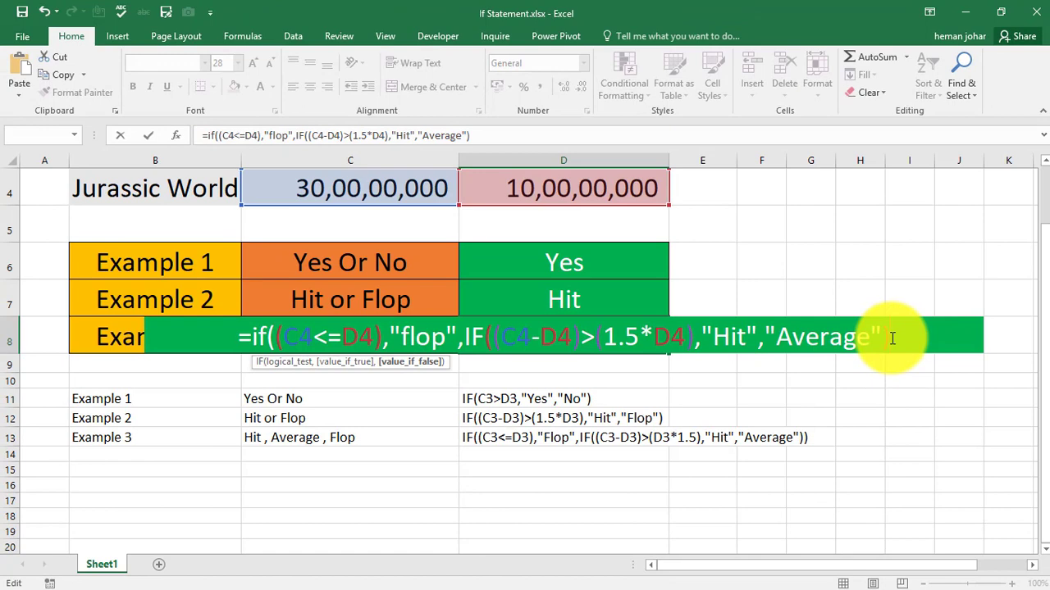
{"action": "left_click", "coordinate": [1003, 263]}
{"action": "key", "text": "Return"}
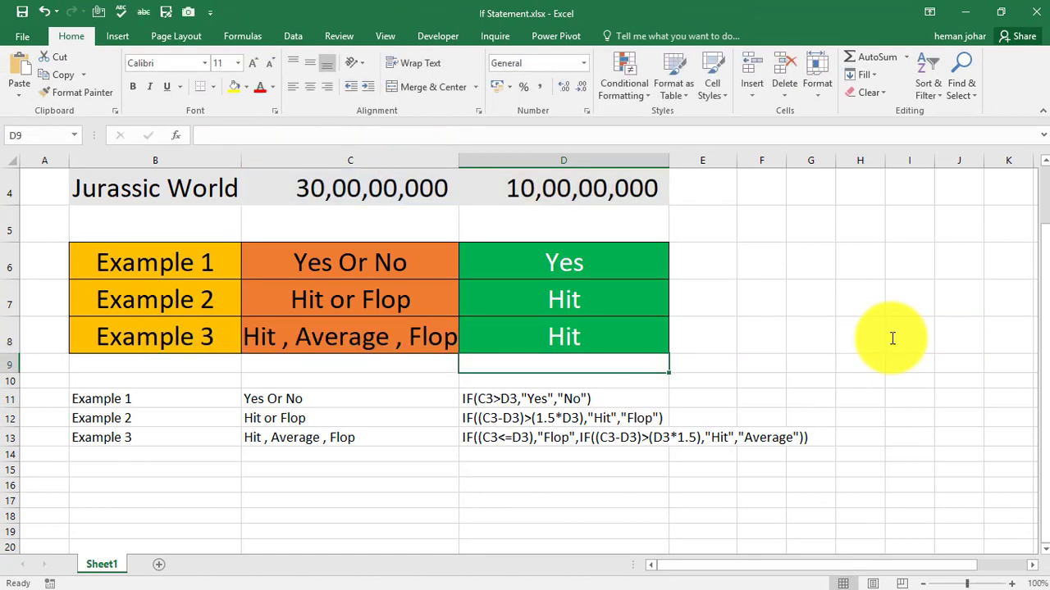
{"action": "left_click", "coordinate": [623, 342]}
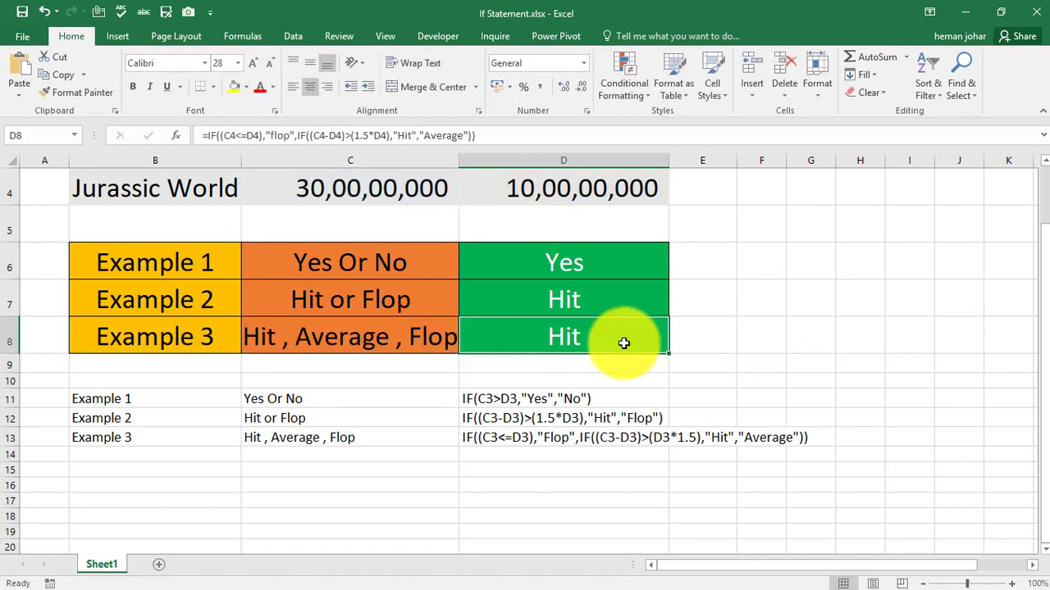
{"action": "scroll", "coordinate": [708, 342], "scroll_direction": "up", "scroll_amount": 1}
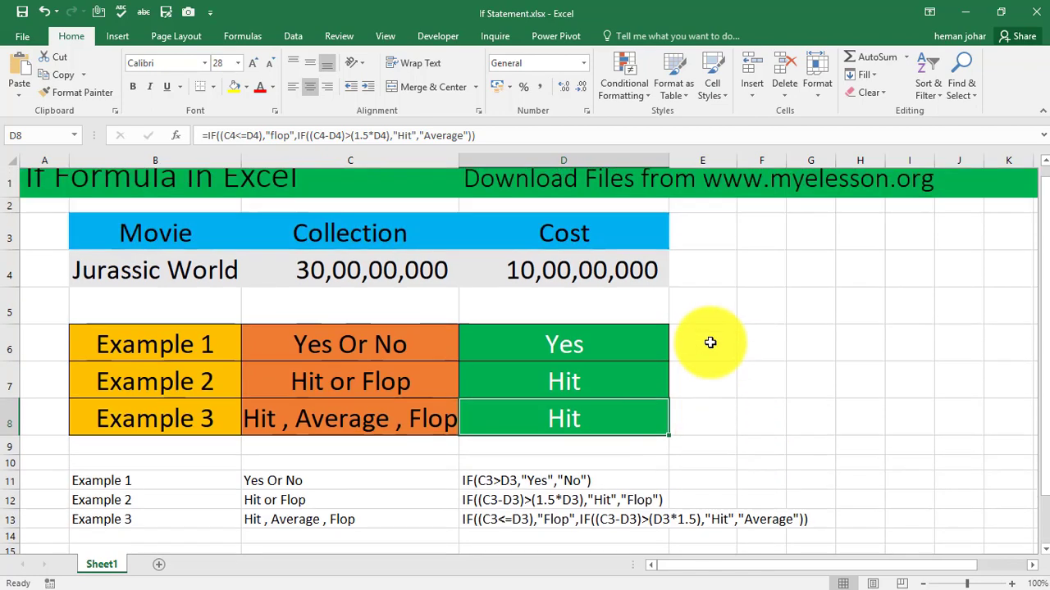
{"action": "left_click", "coordinate": [623, 358]}
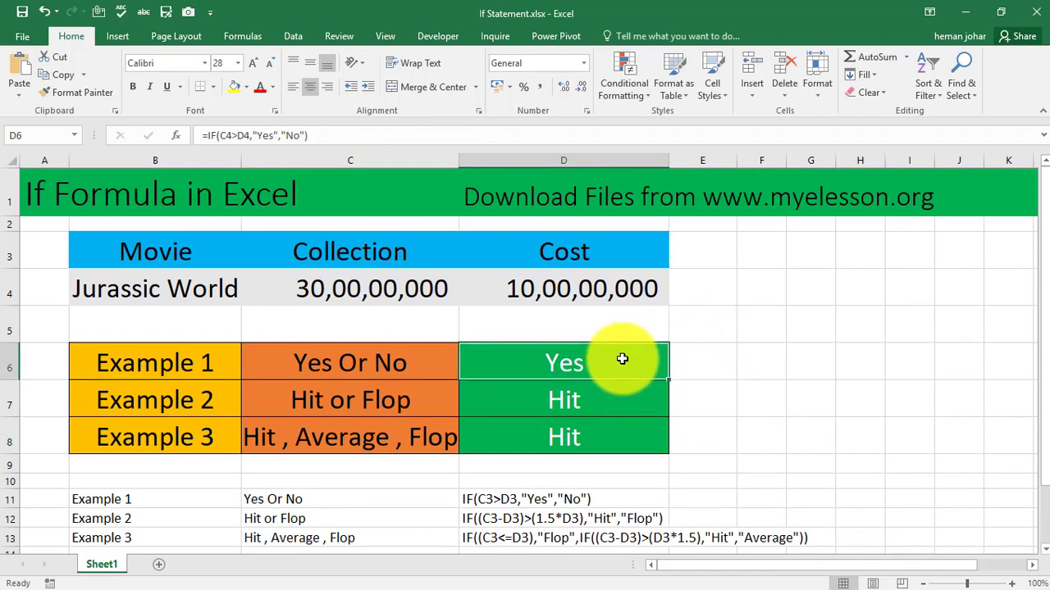
{"action": "double_click", "coordinate": [623, 358]}
{"action": "left_click", "coordinate": [569, 410]}
{"action": "double_click", "coordinate": [569, 410]}
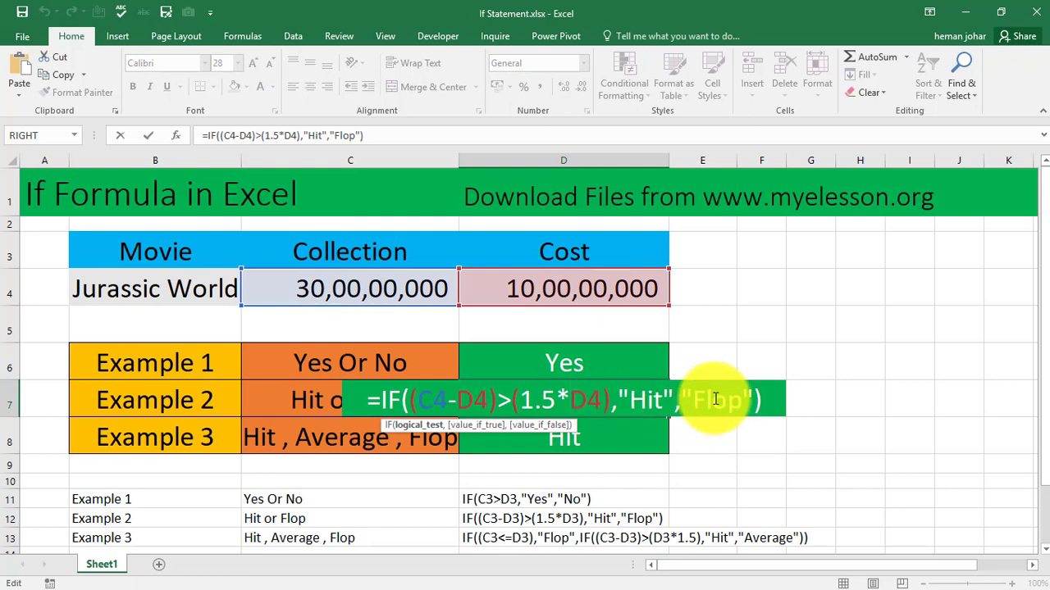
{"action": "left_click", "coordinate": [614, 443]}
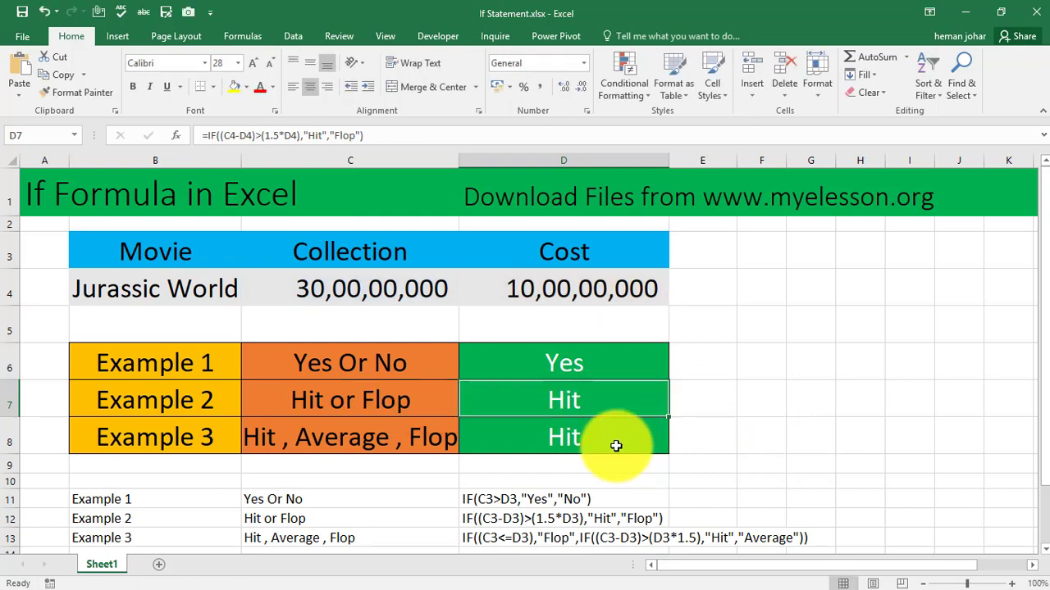
{"action": "double_click", "coordinate": [604, 443]}
{"action": "left_click", "coordinate": [781, 364]}
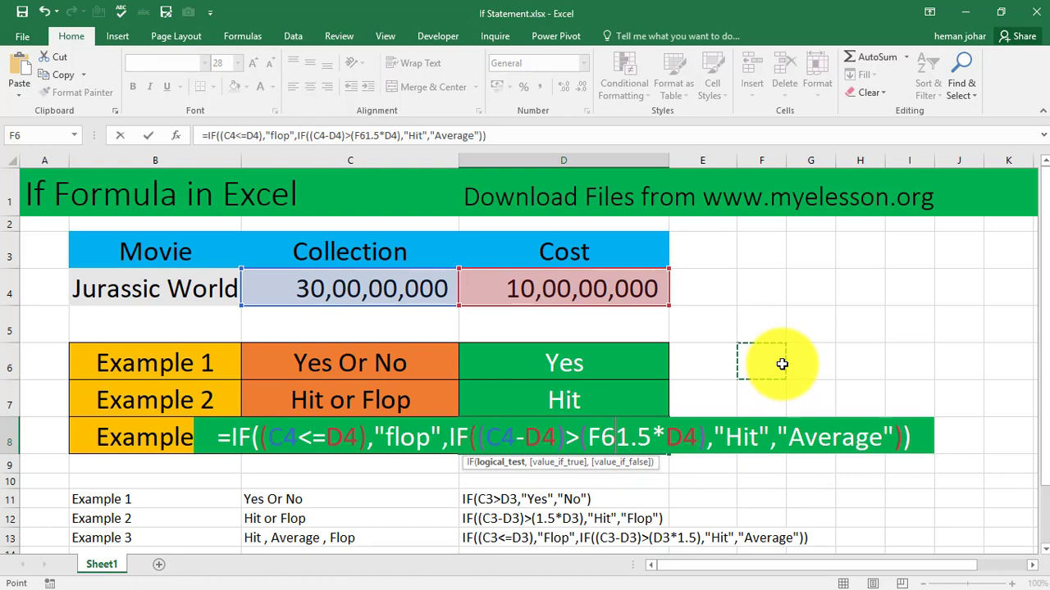
{"action": "key", "text": "Escape"}
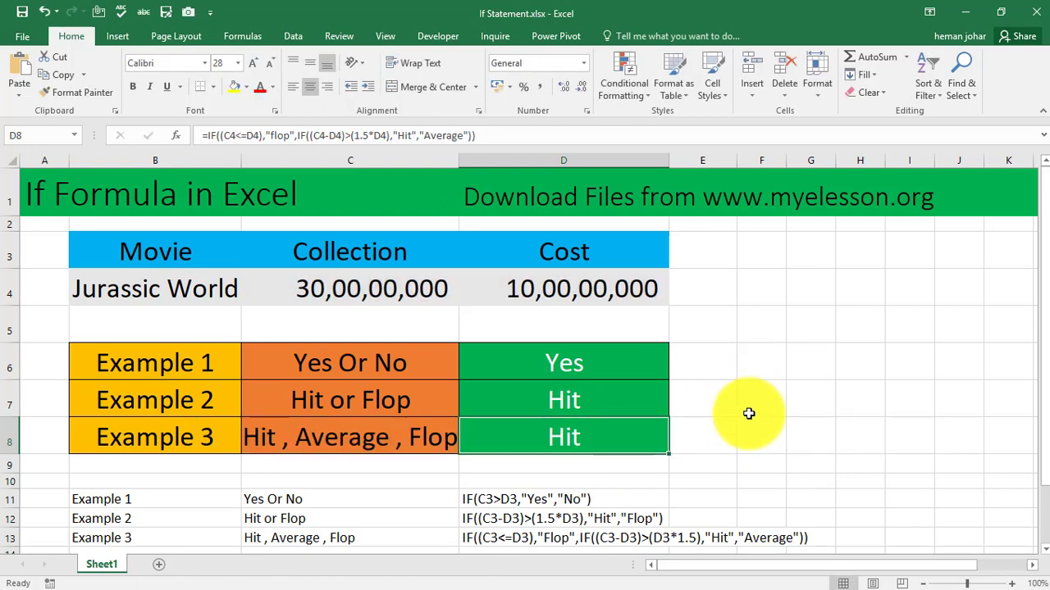